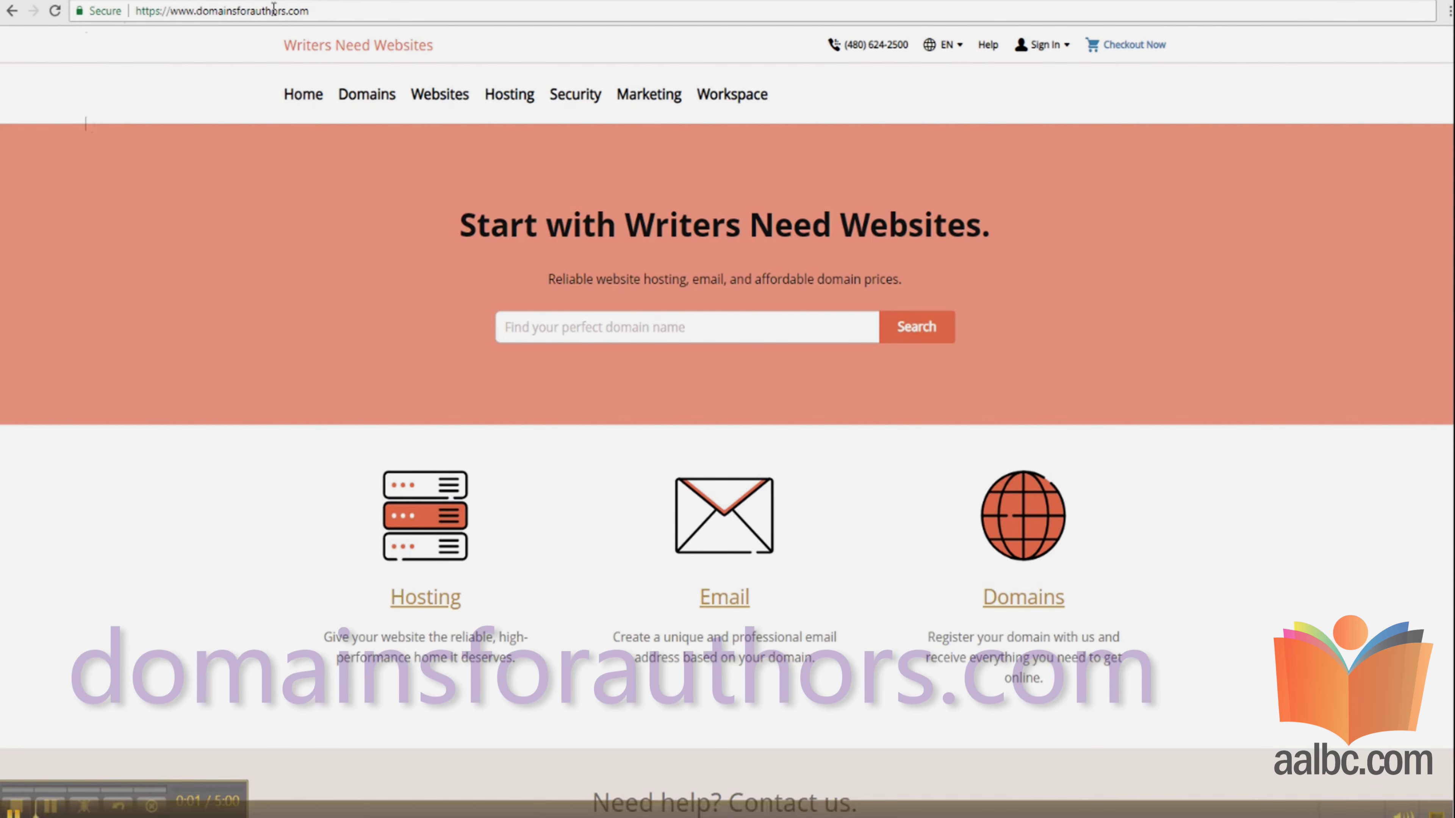
Reload domainsforauthors.com and paste wepublishu.com into the domain search box.
left_click(325, 10)
left_click(328, 11)
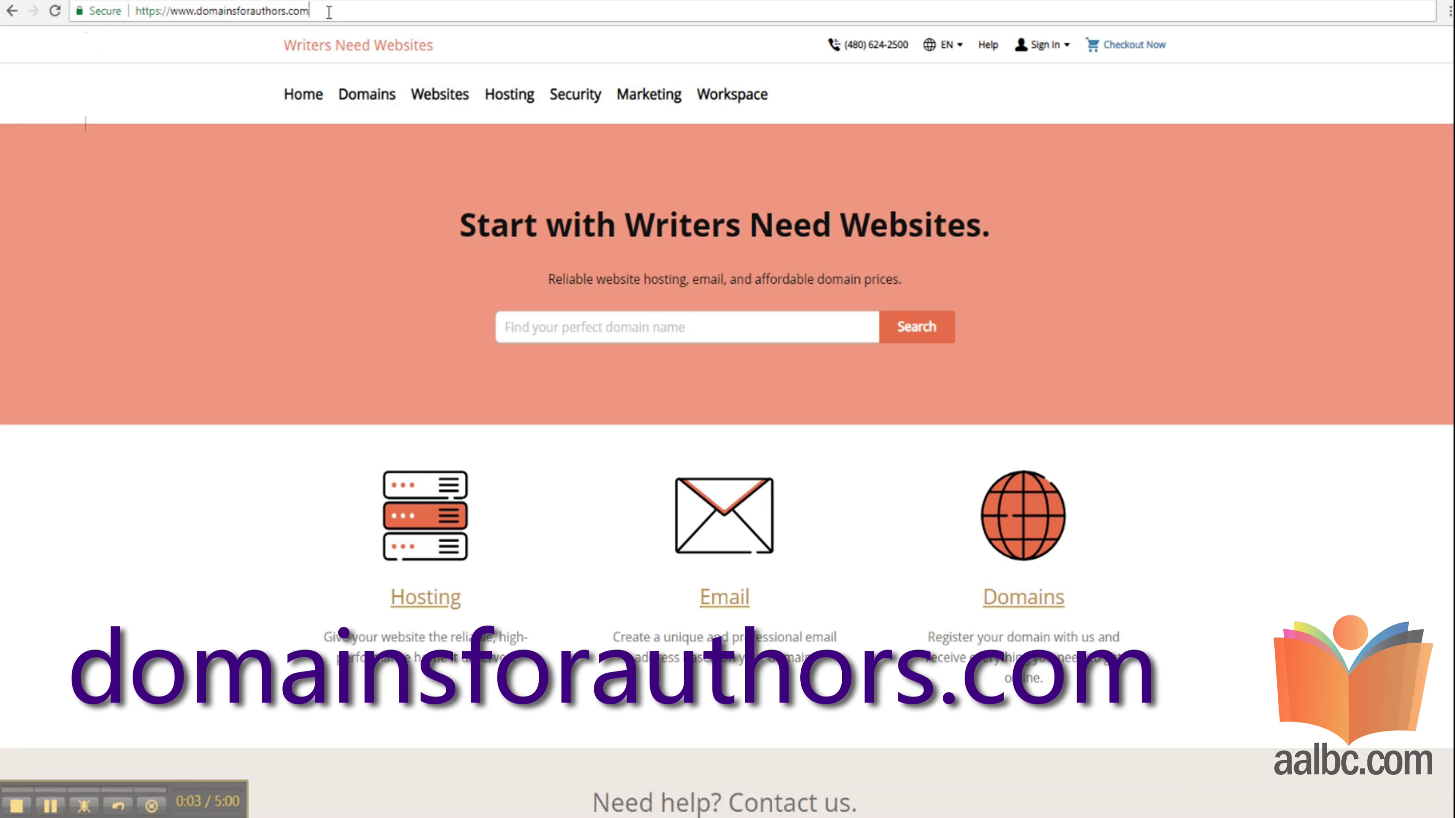
key("Return")
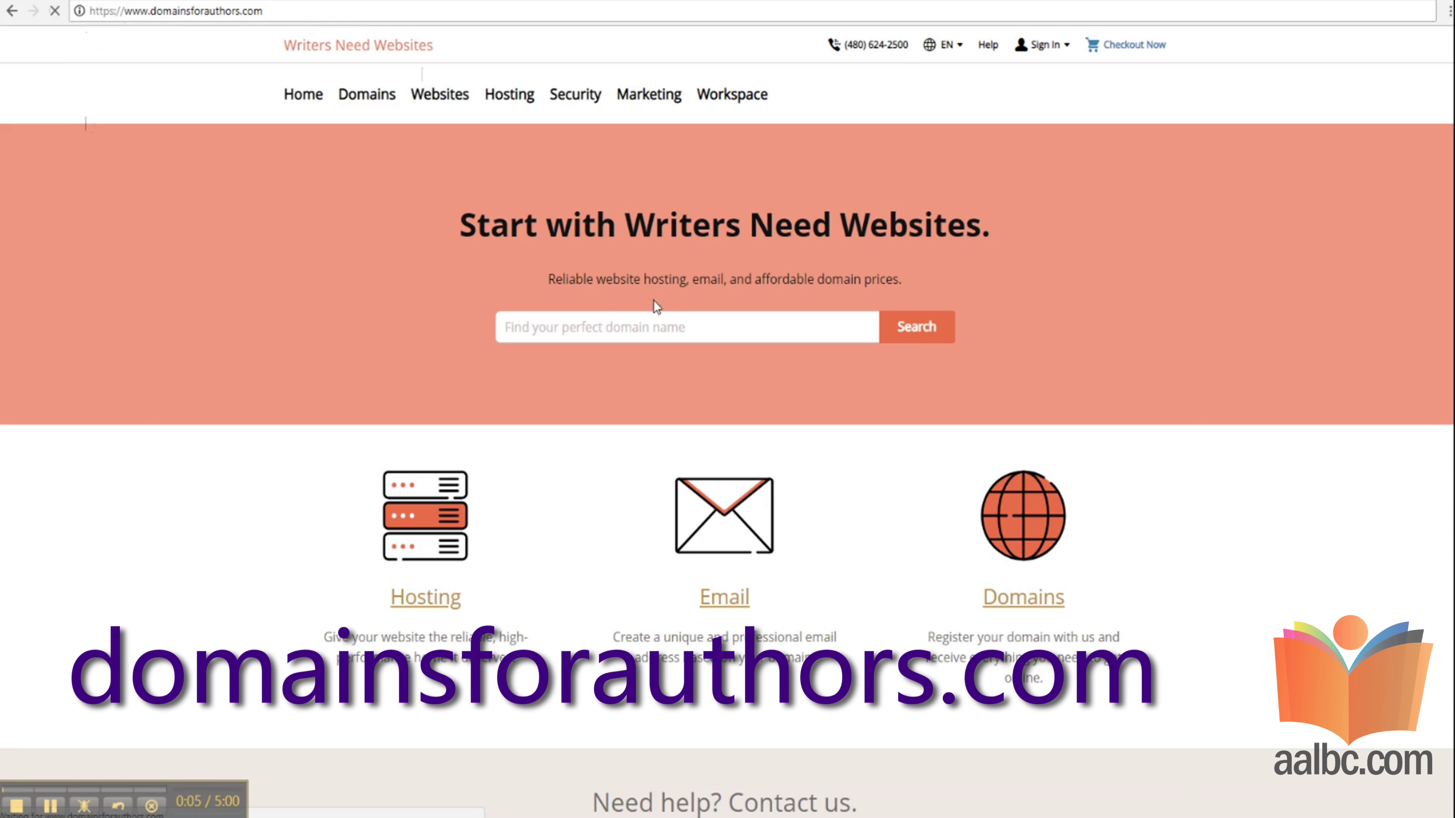
left_click(582, 325)
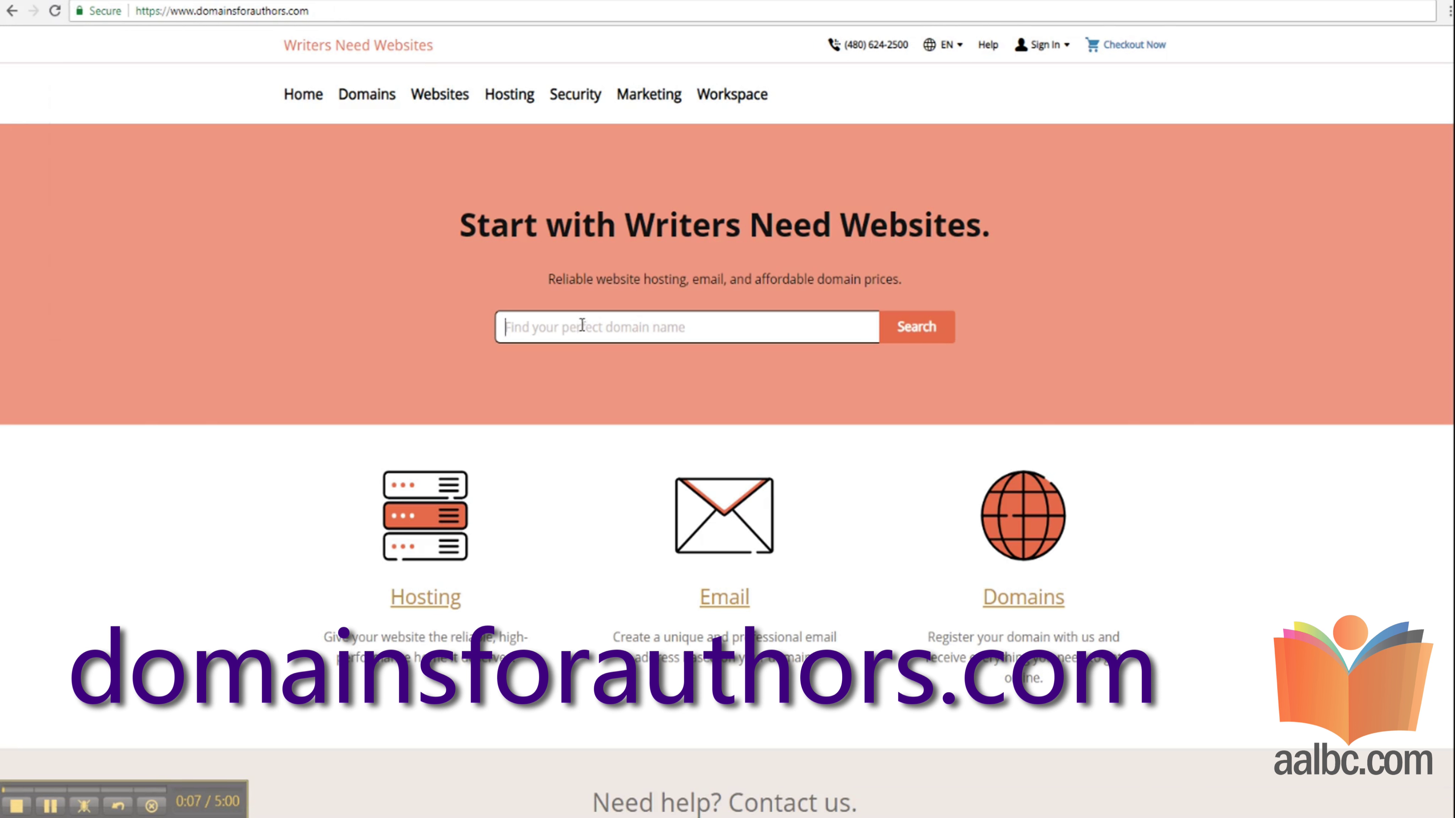
type("wepublishu.com")
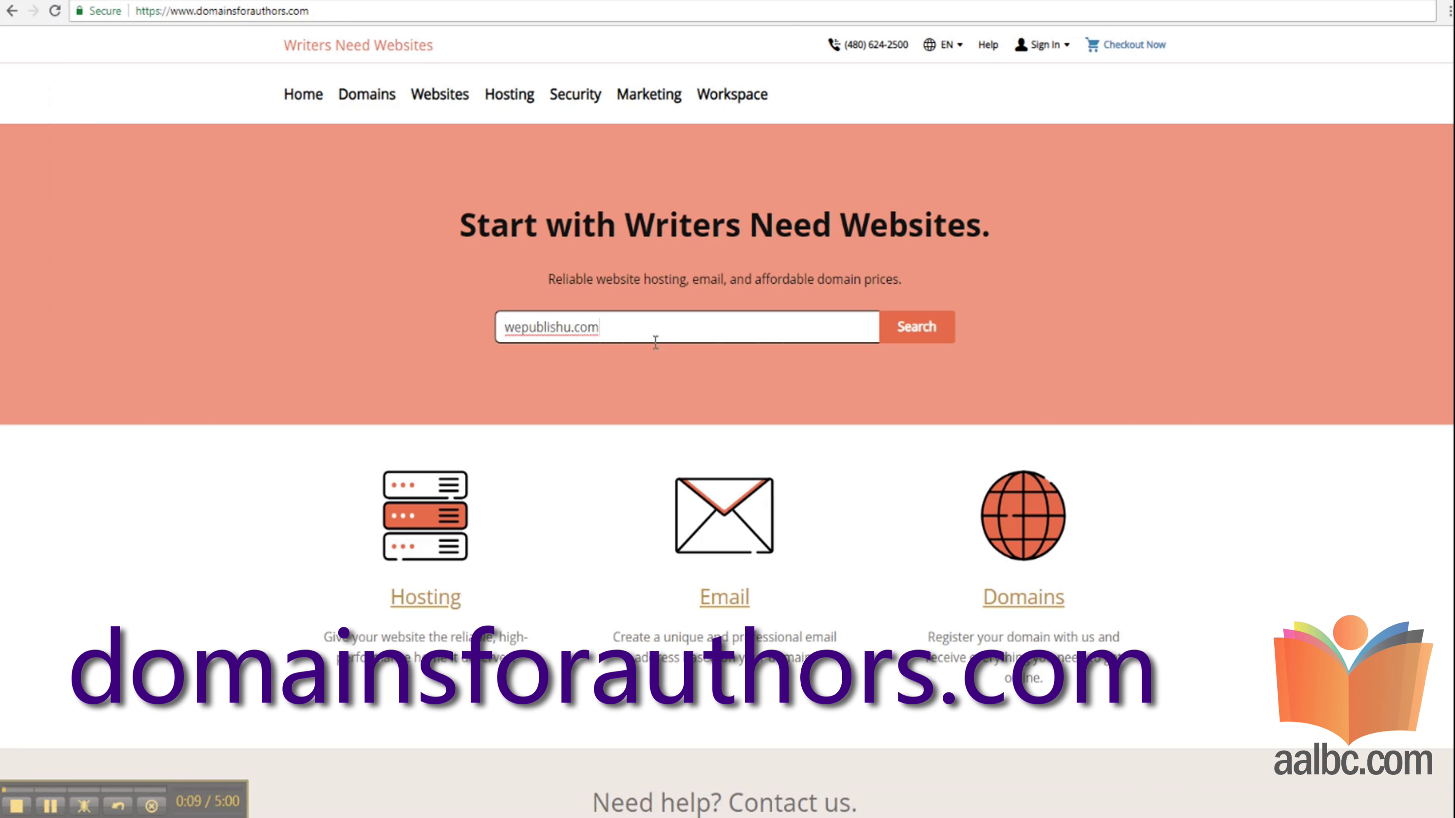
Confirm wepublishu.com is available at $8.99, add it to the cart, and continue to the cart.
left_click(928, 327)
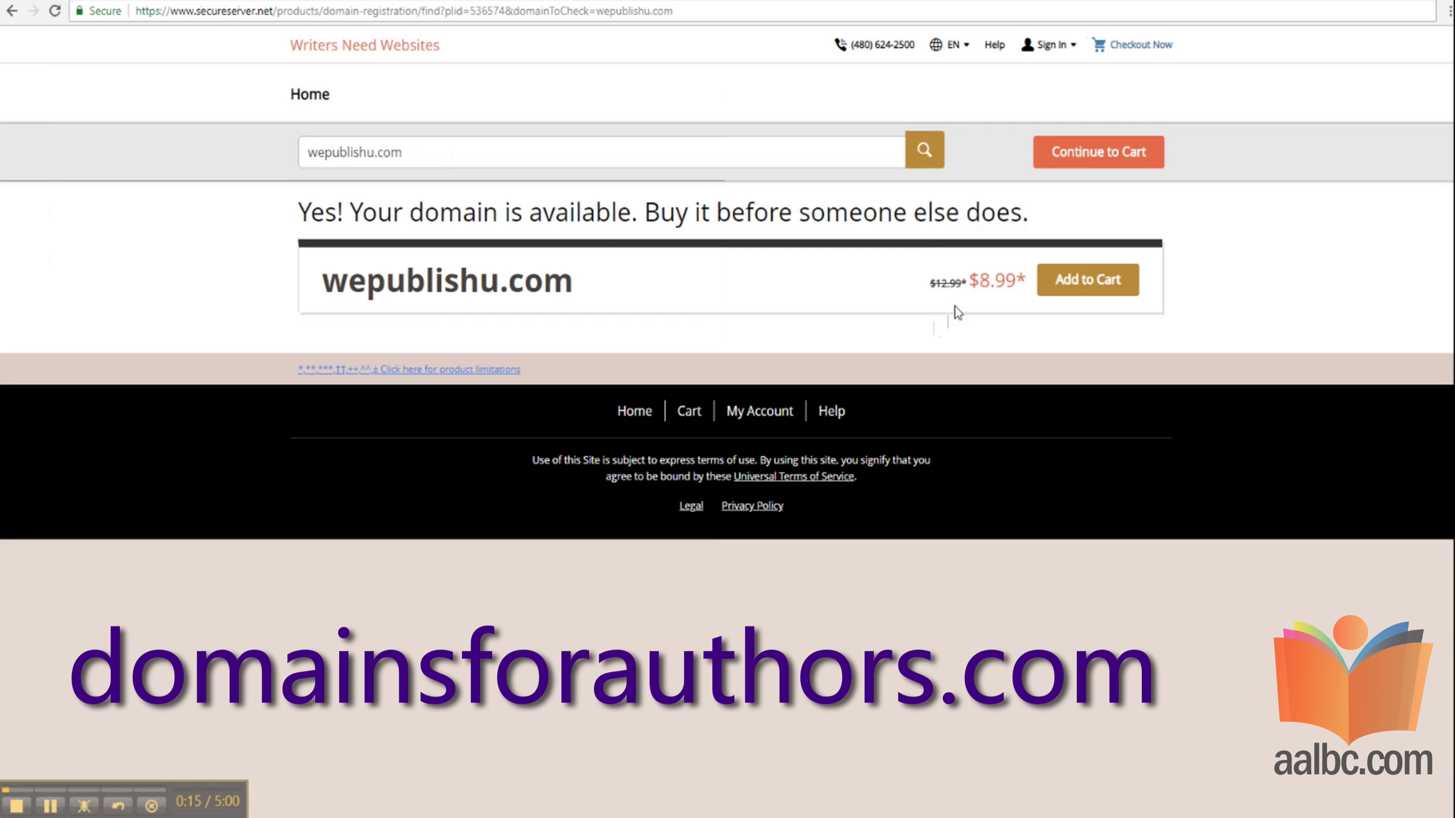
left_click_drag(968, 281, 1019, 281)
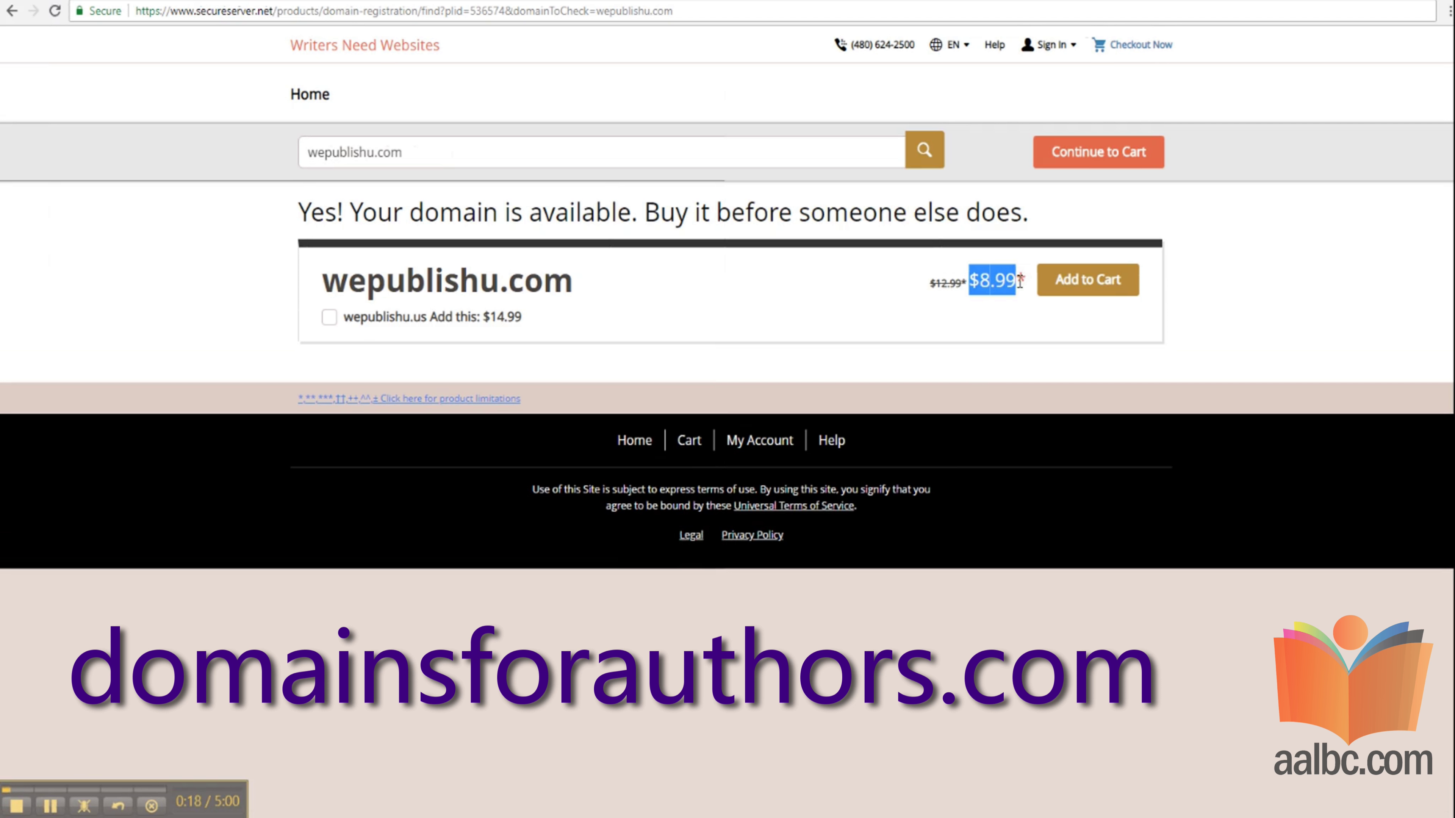
left_click(1104, 283)
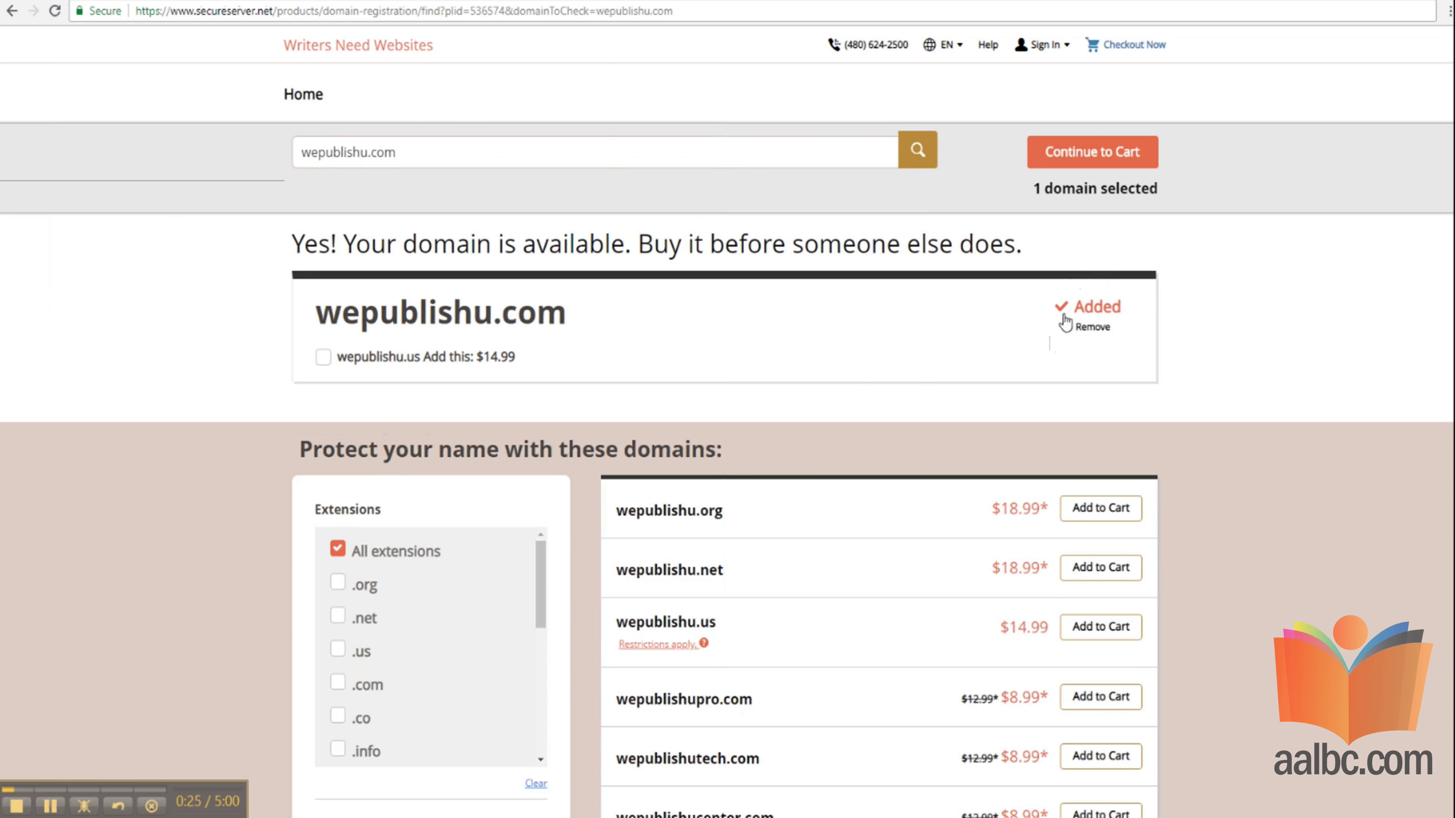
scroll(1037, 390, "down", 8)
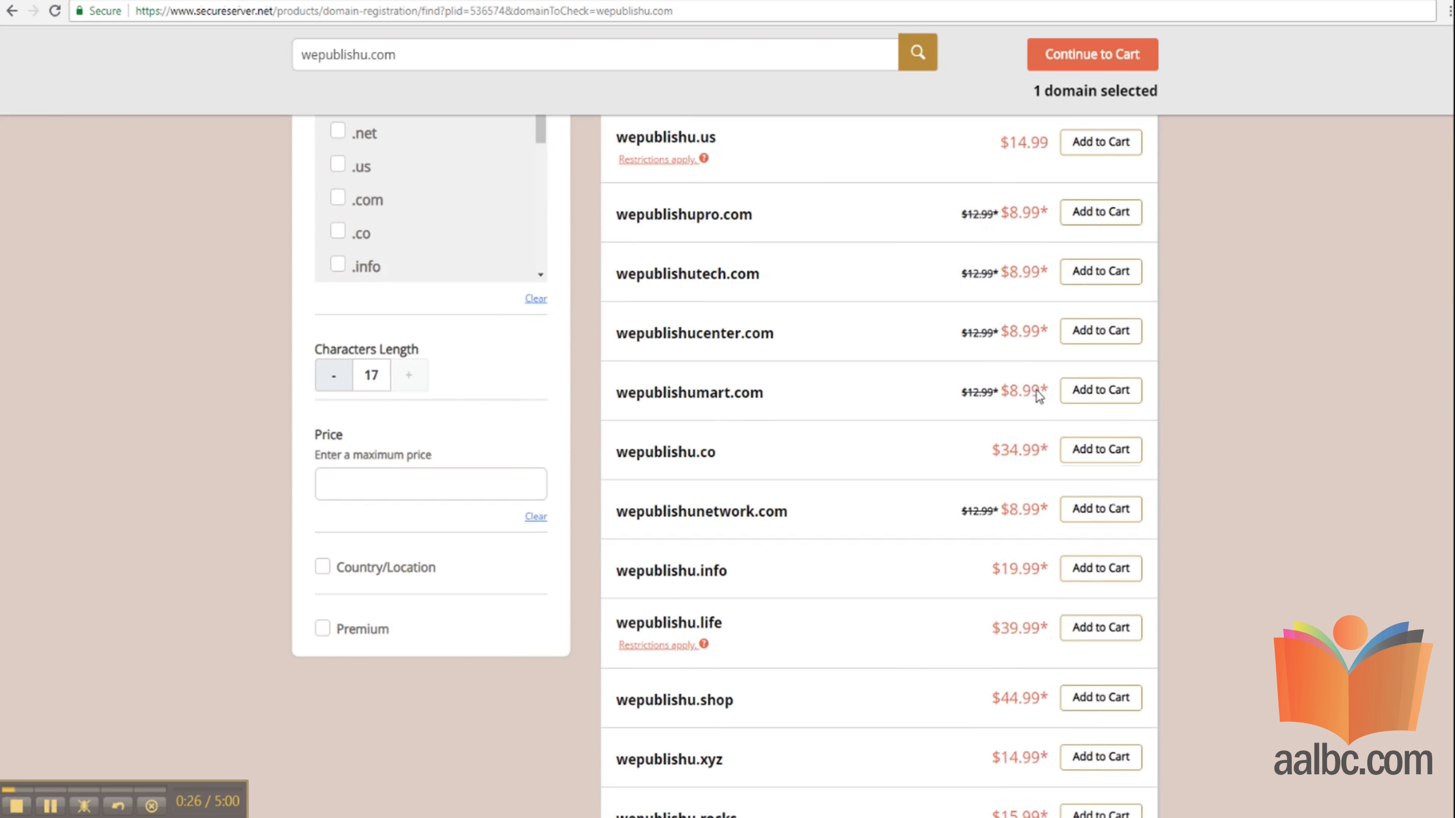
scroll(1037, 391, "down", 9)
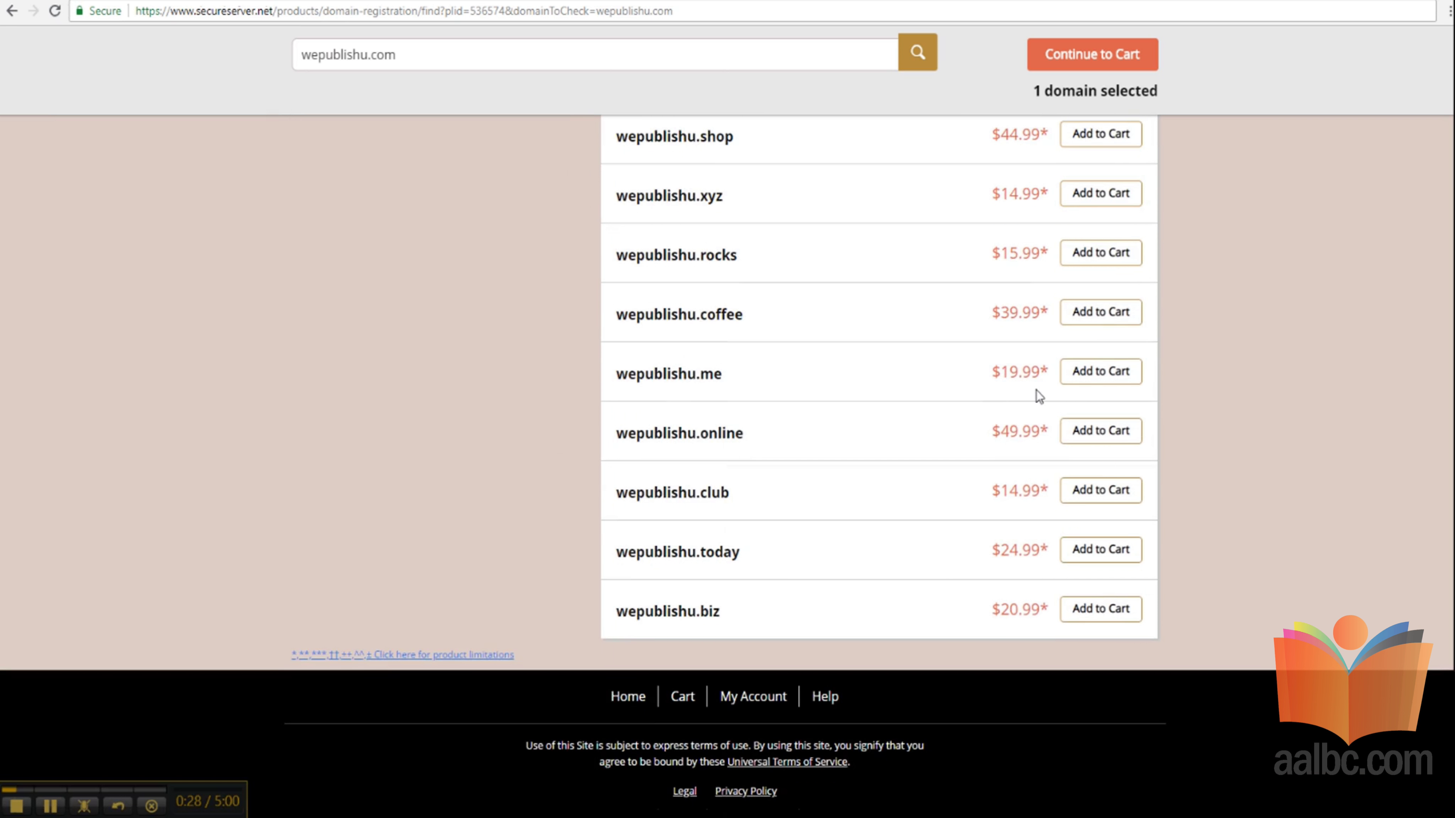
scroll(1036, 390, "up", 18)
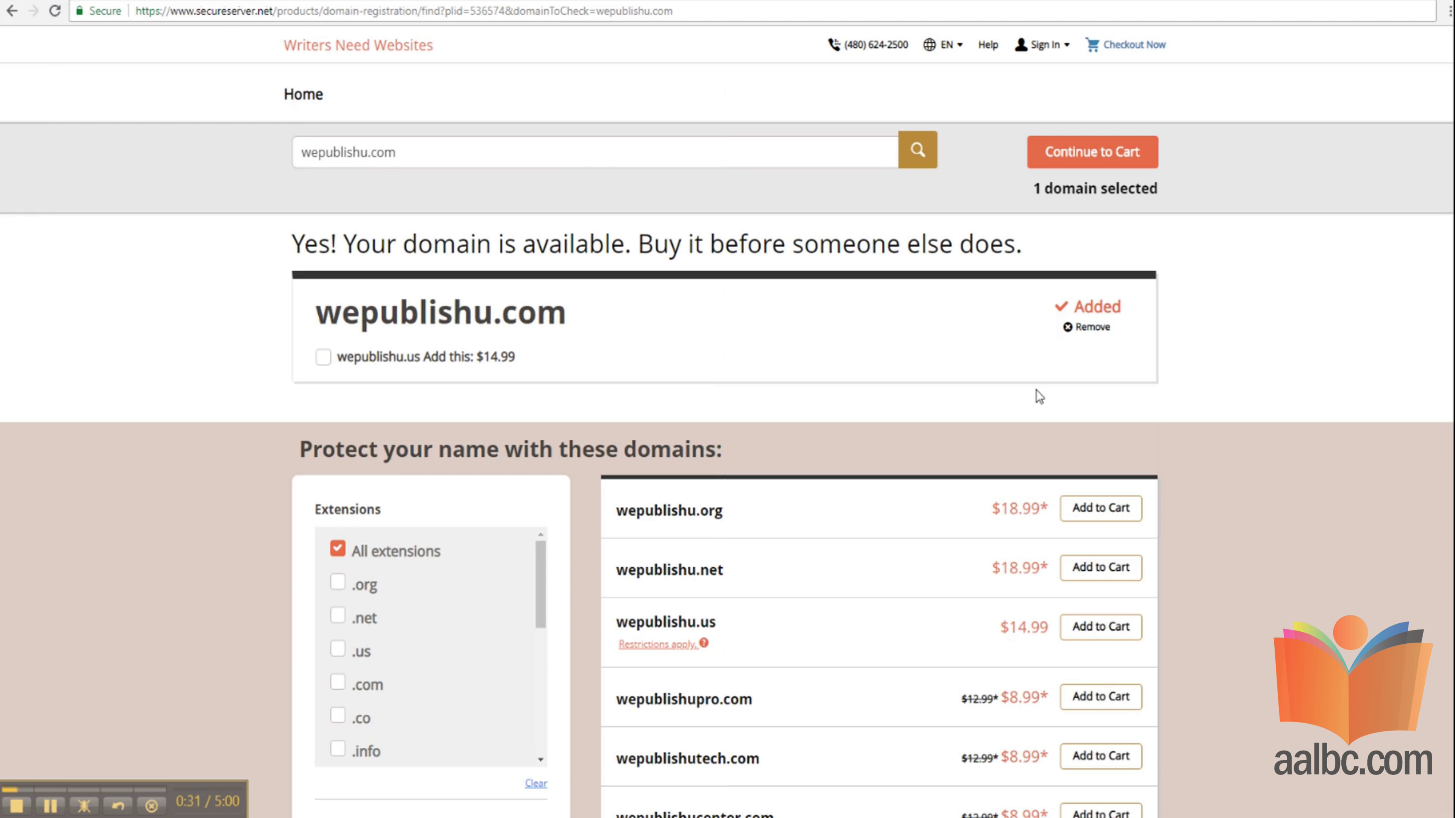
left_click(1121, 164)
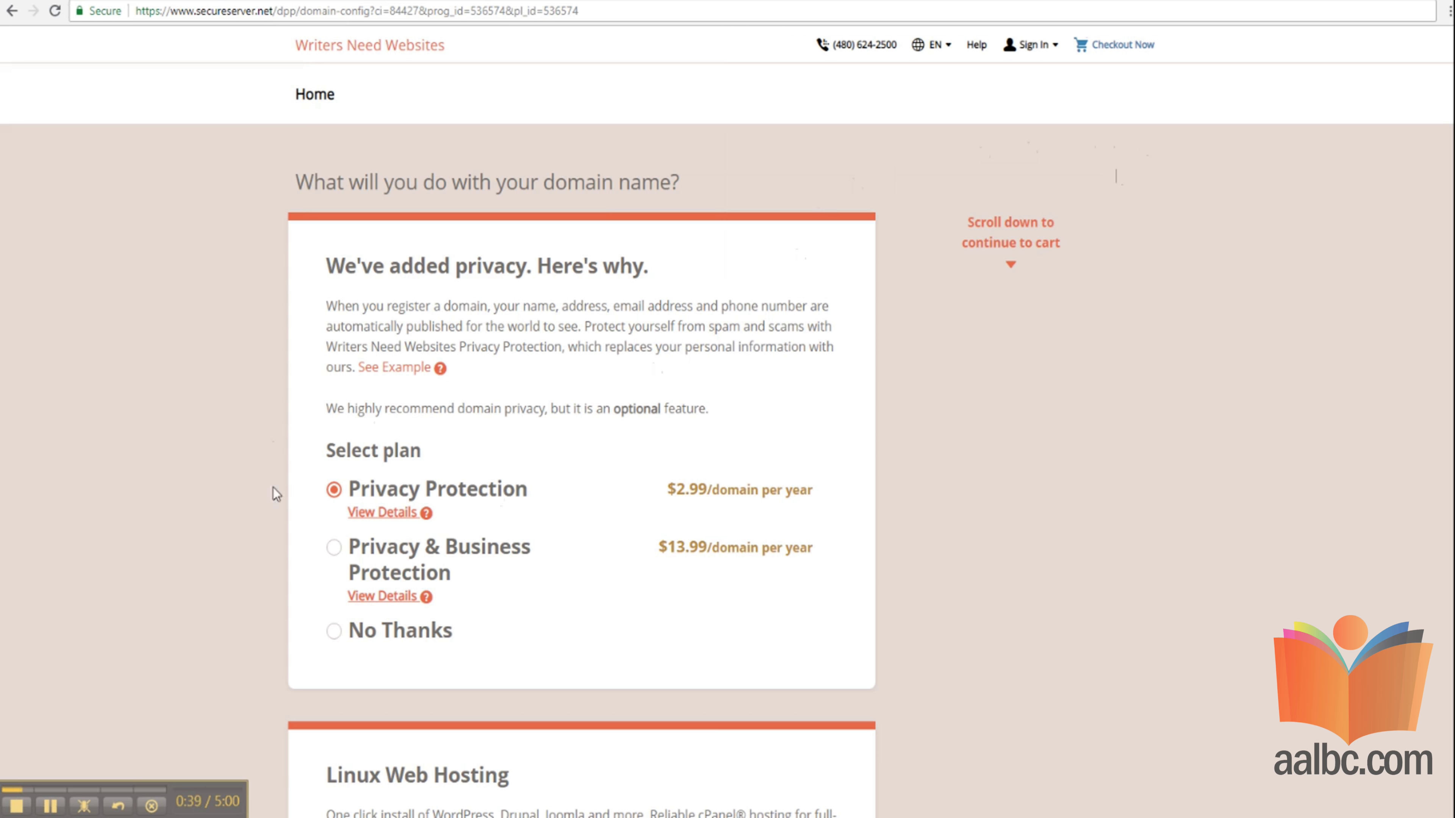
Decline privacy protection, choose the Starter Linux hosting plan, and continue with these options.
double_click(338, 638)
scroll(539, 528, "down", 7)
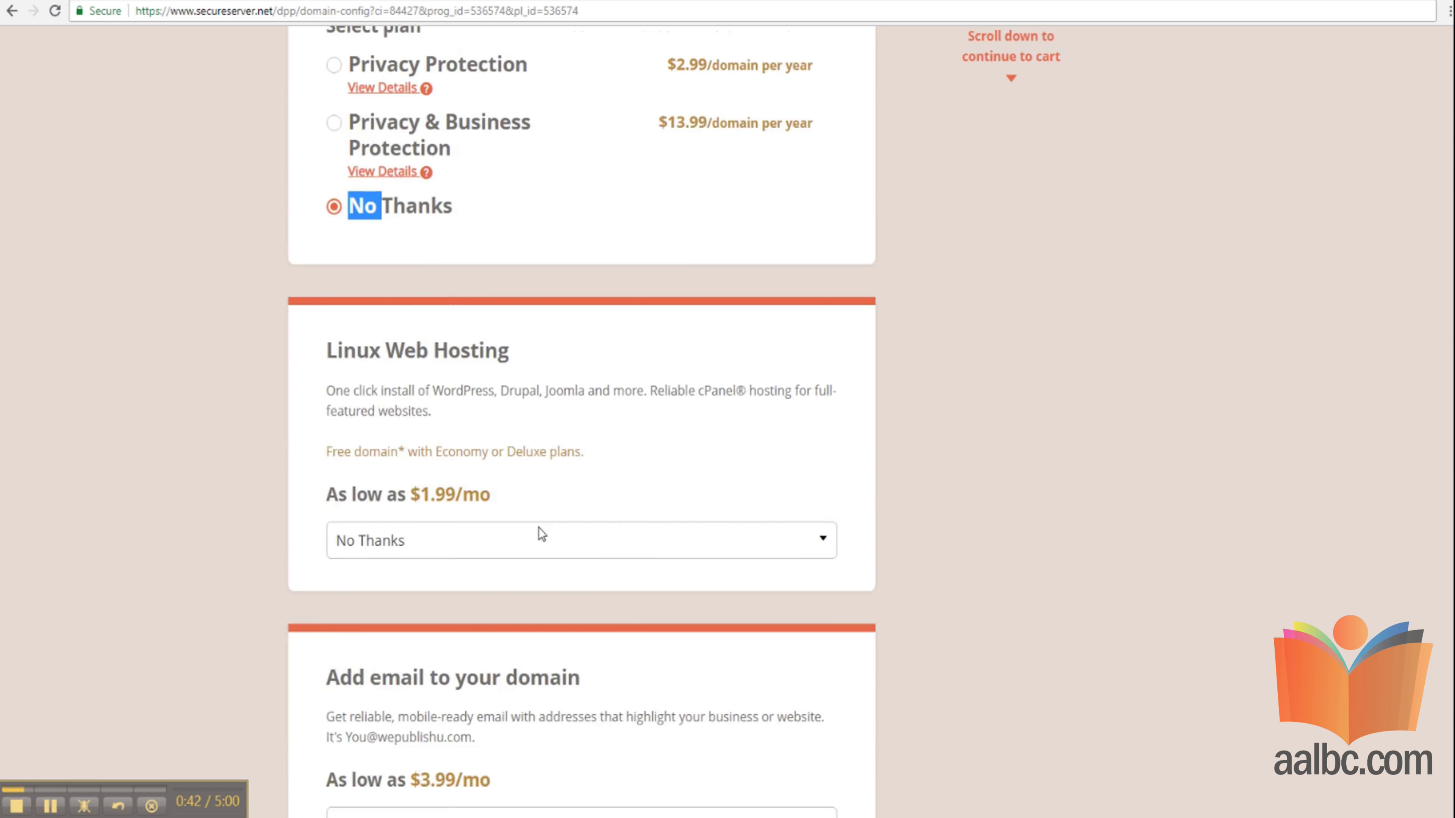
scroll(539, 528, "down", 4)
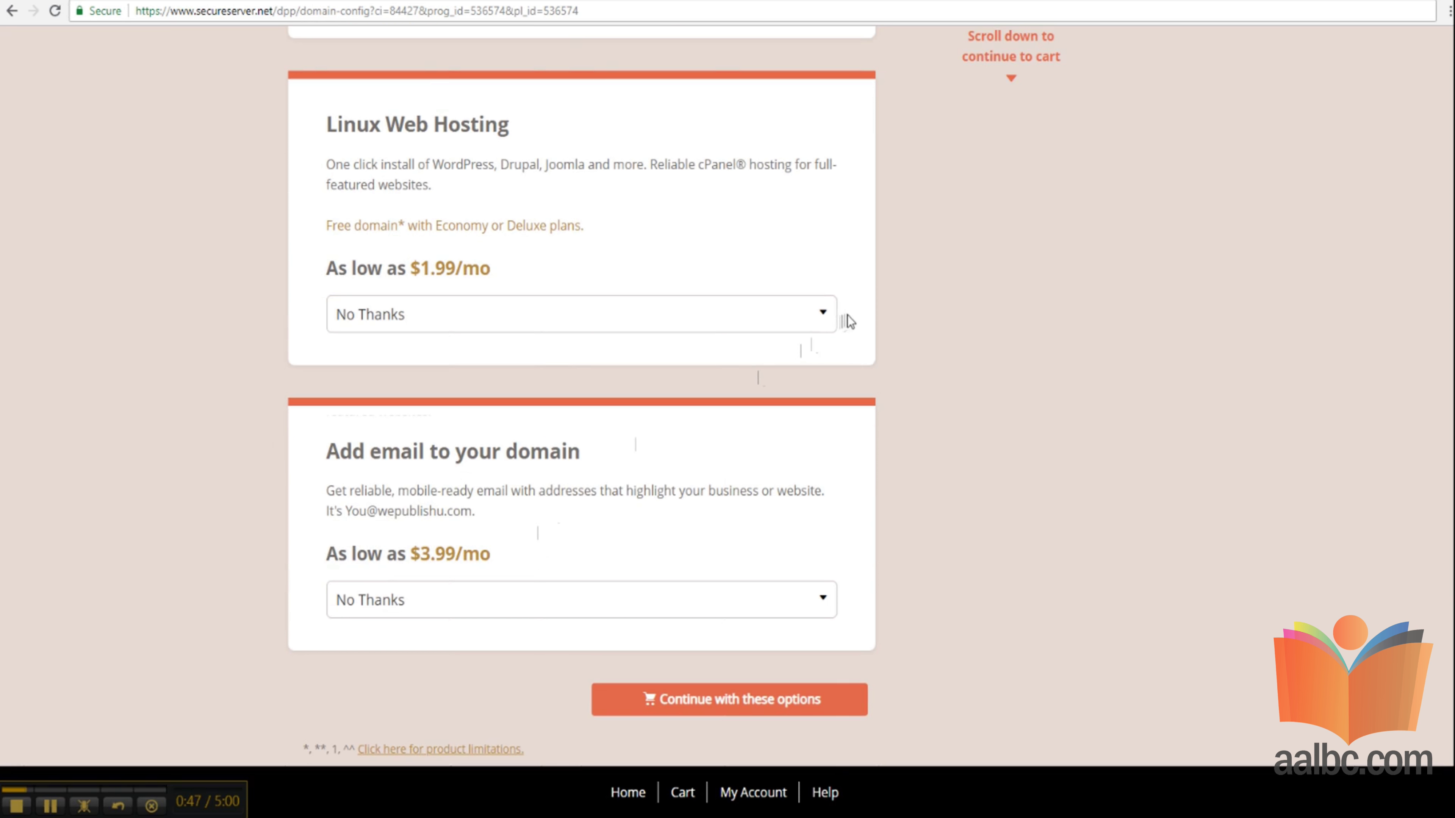
left_click(825, 319)
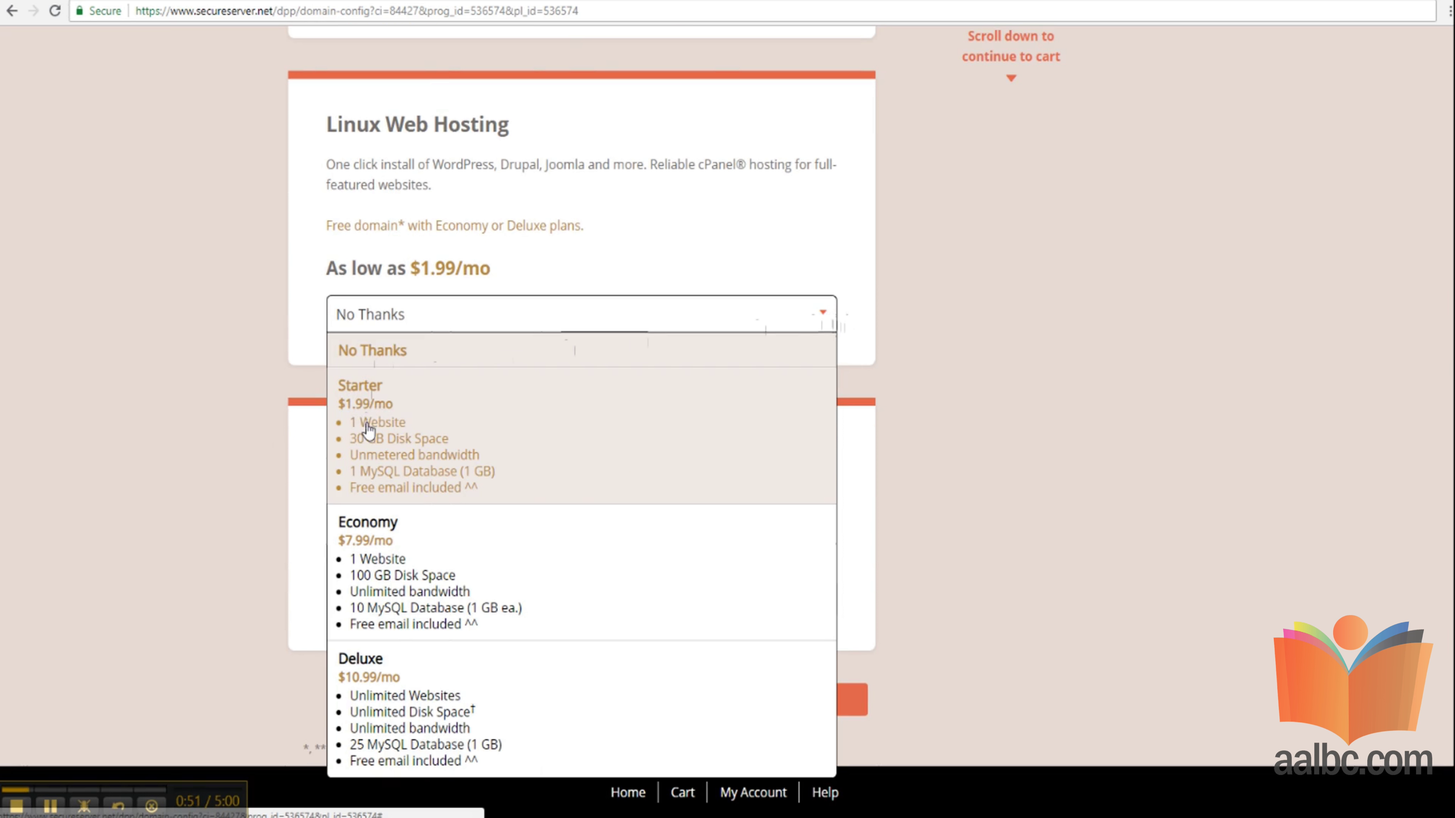
left_click(432, 443)
scroll(507, 450, "down", 2)
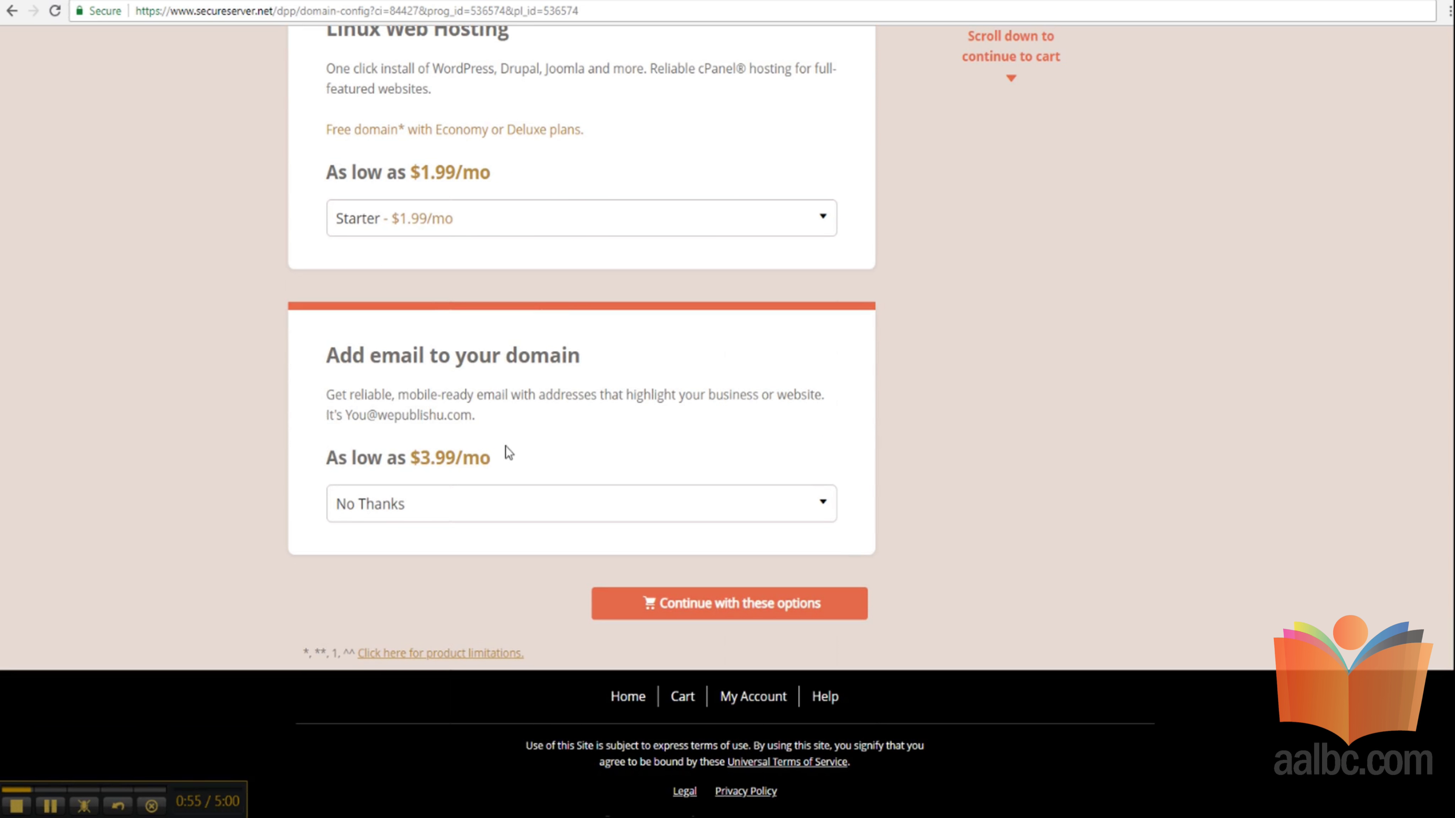
left_click(743, 614)
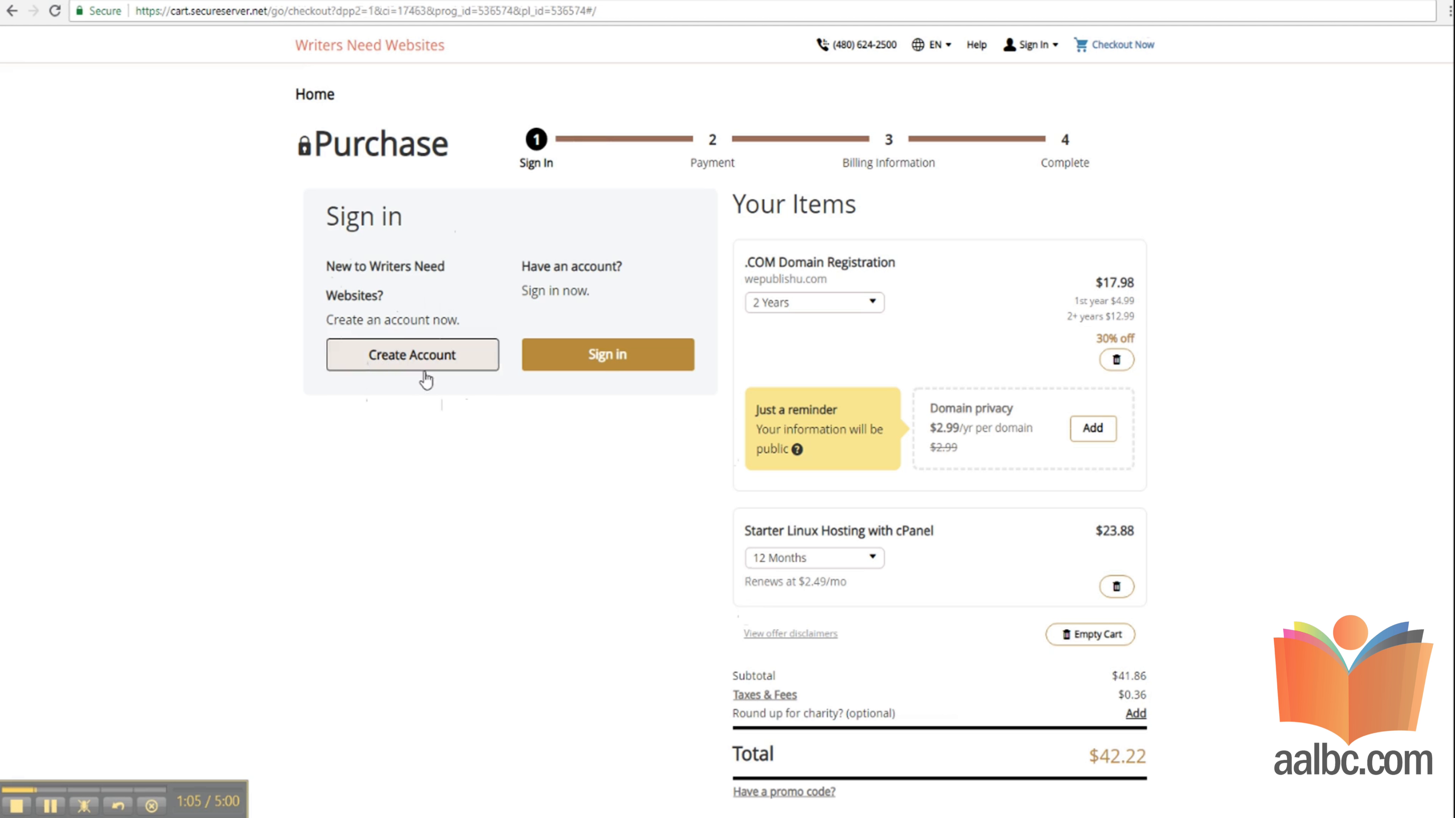
Sign in to the existing account with its username and password.
left_click(600, 358)
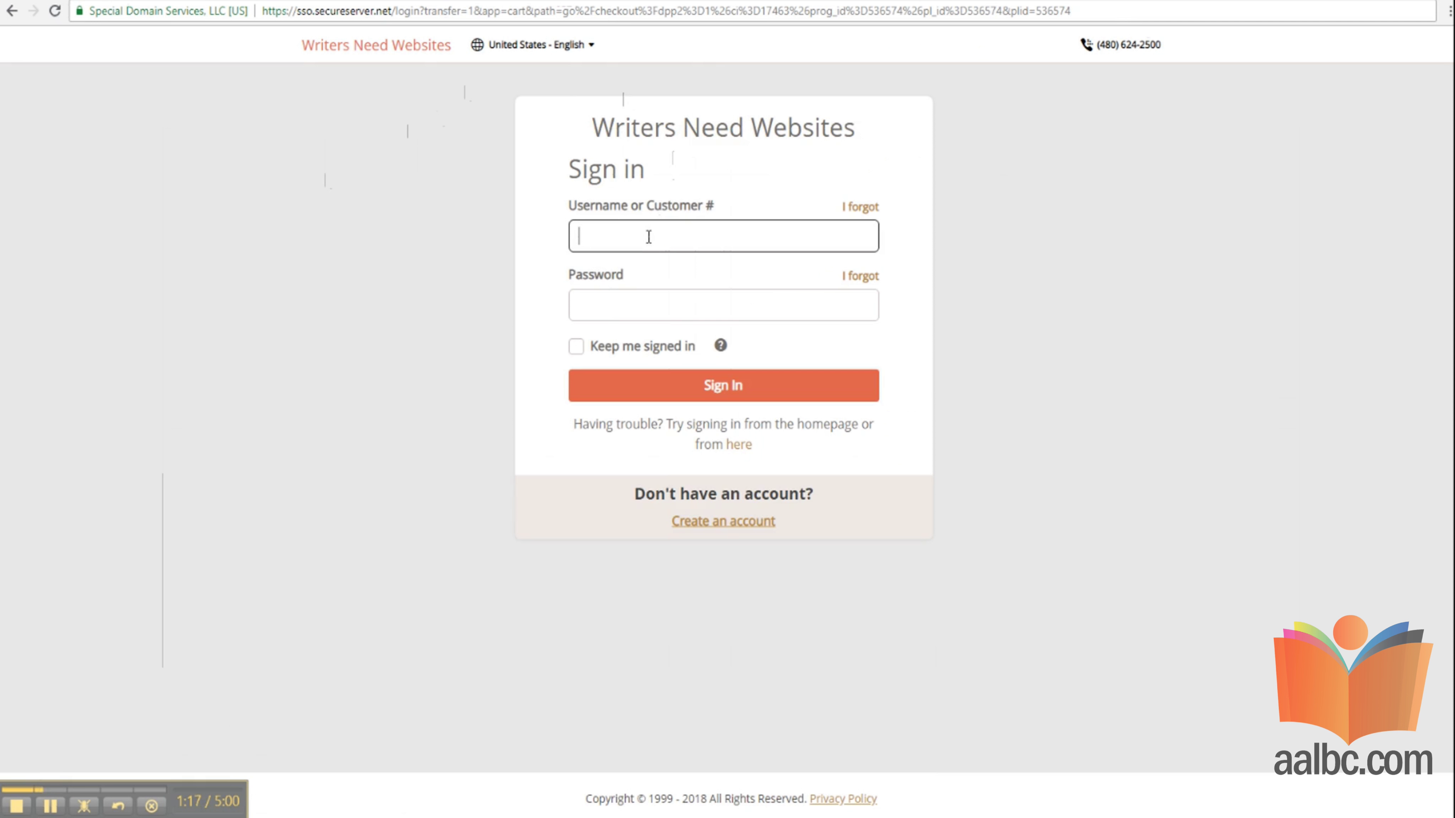
key("ctrl+v")
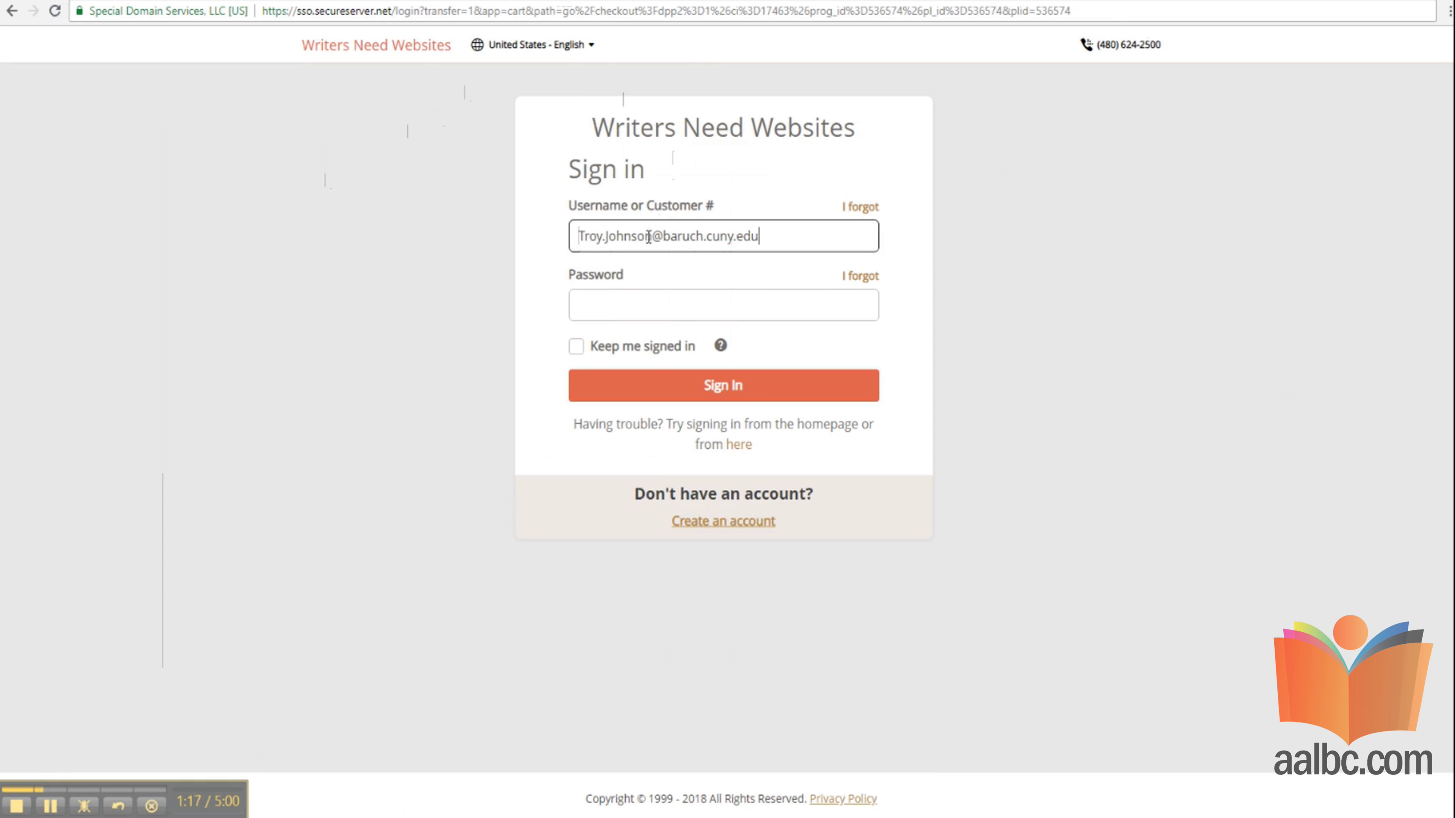
left_click(676, 302)
left_click(723, 385)
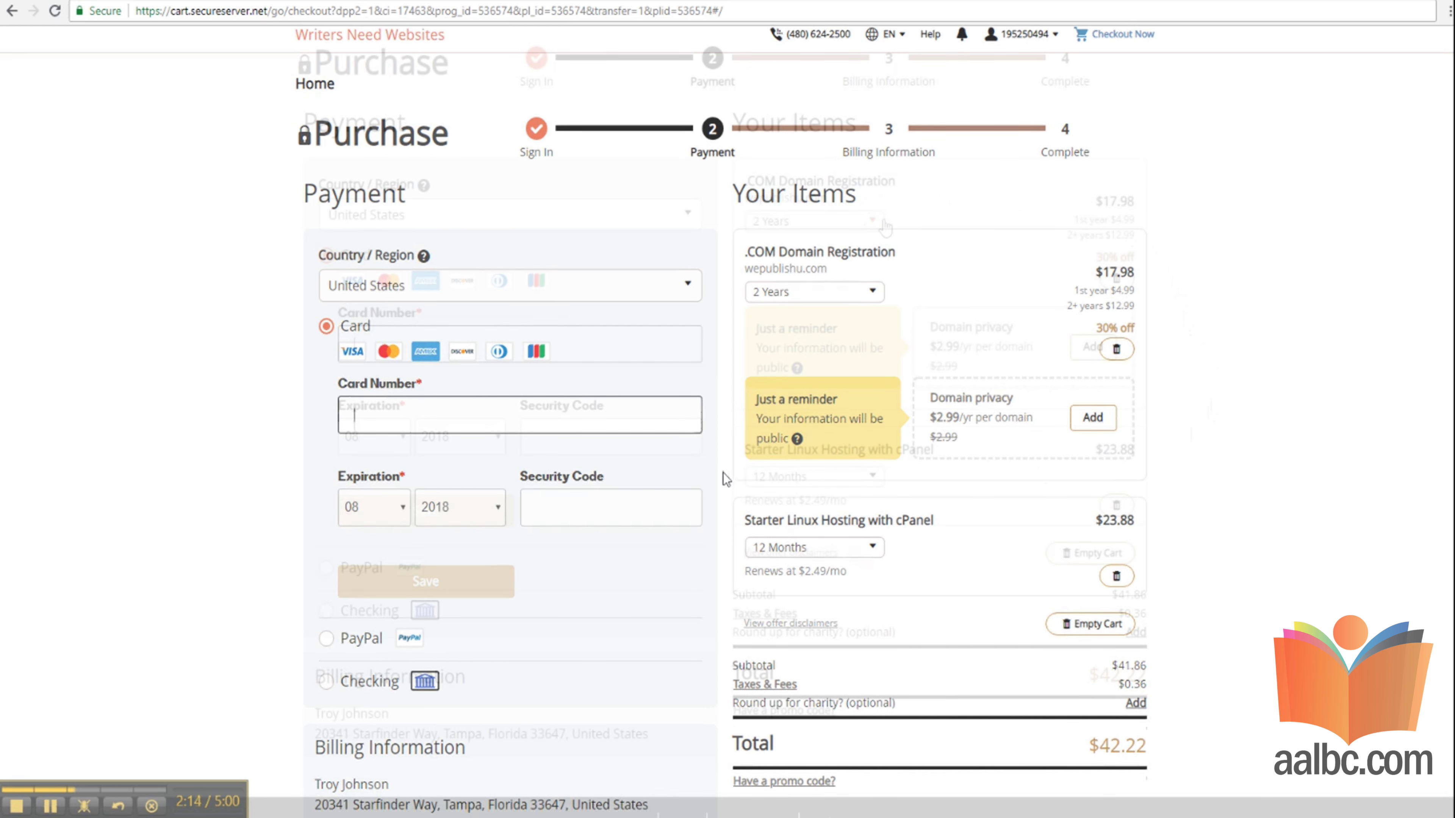
Set the domain registration term to 1 Year and the hosting term to 1 Month.
left_click(824, 220)
left_click(839, 248)
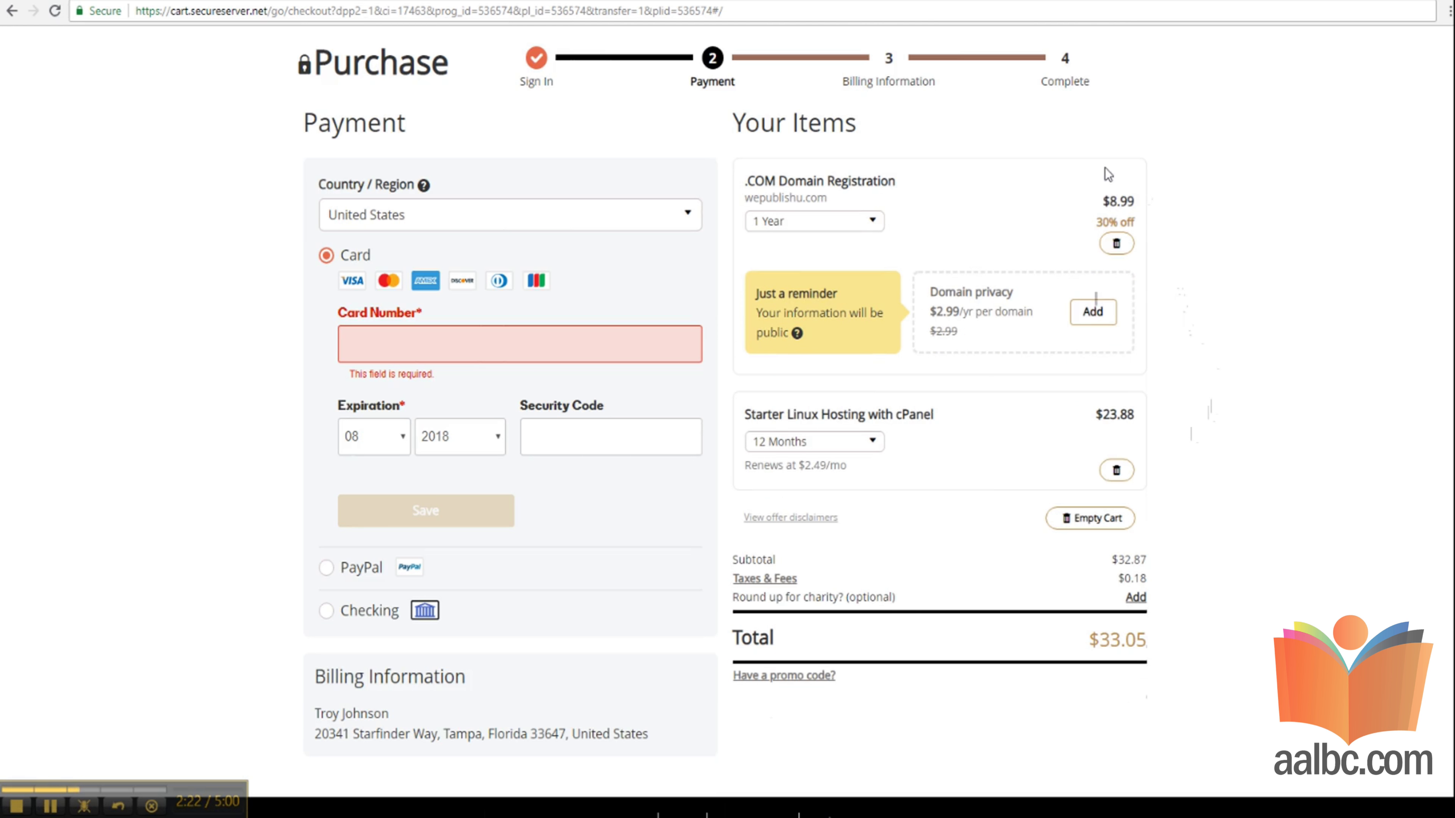
scroll(1093, 412, "down", 3)
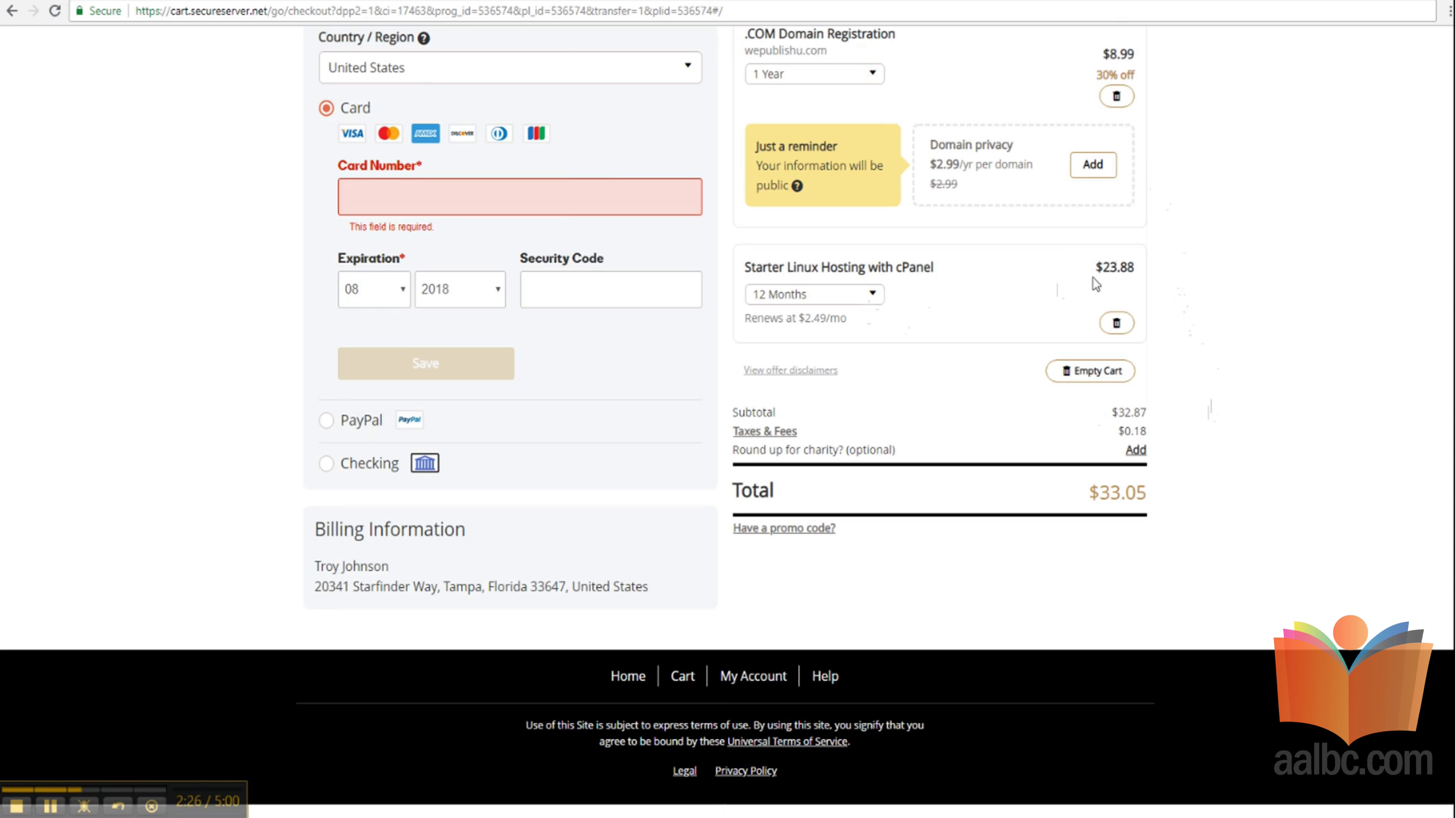
left_click(875, 297)
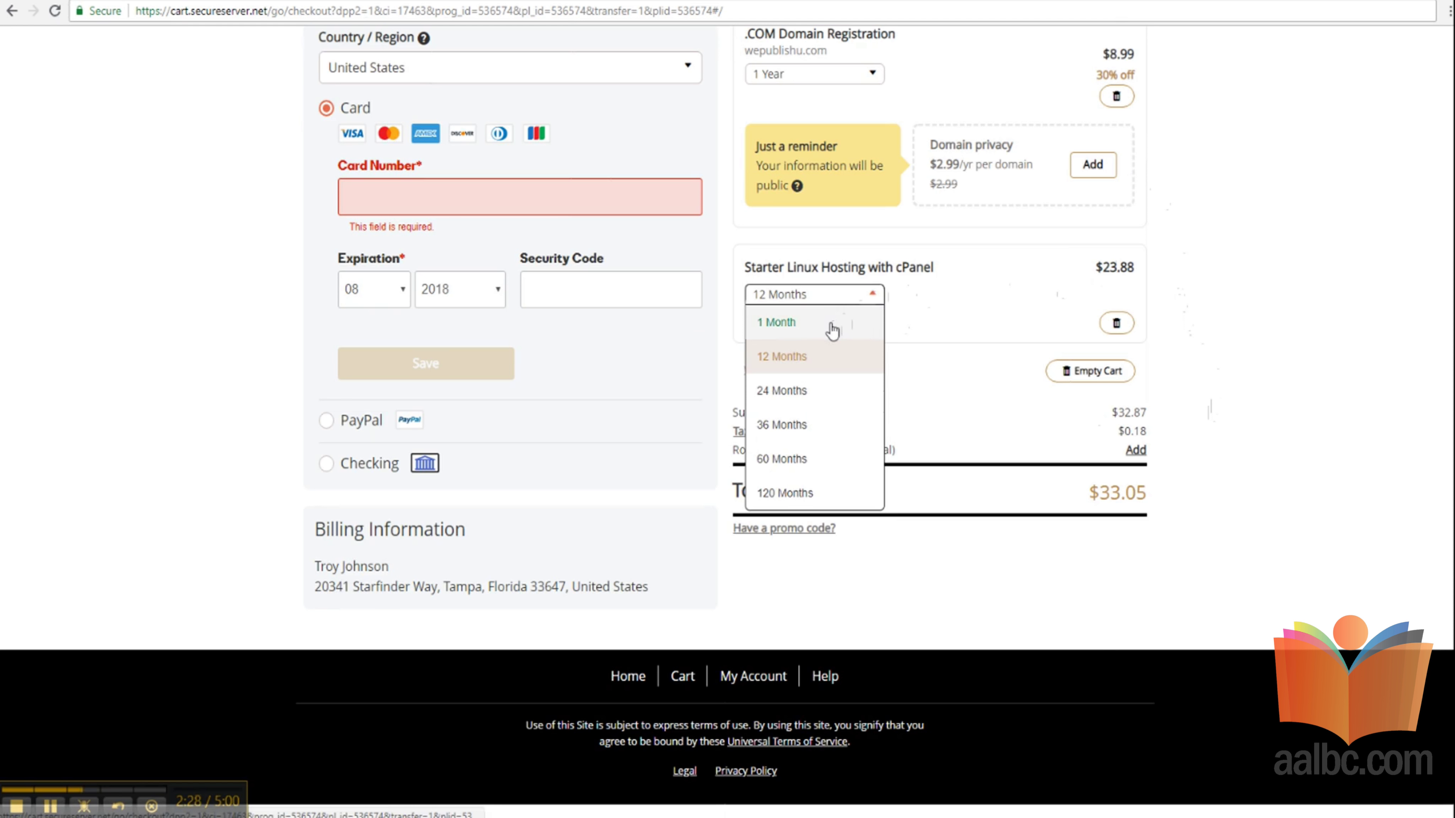
left_click(859, 354)
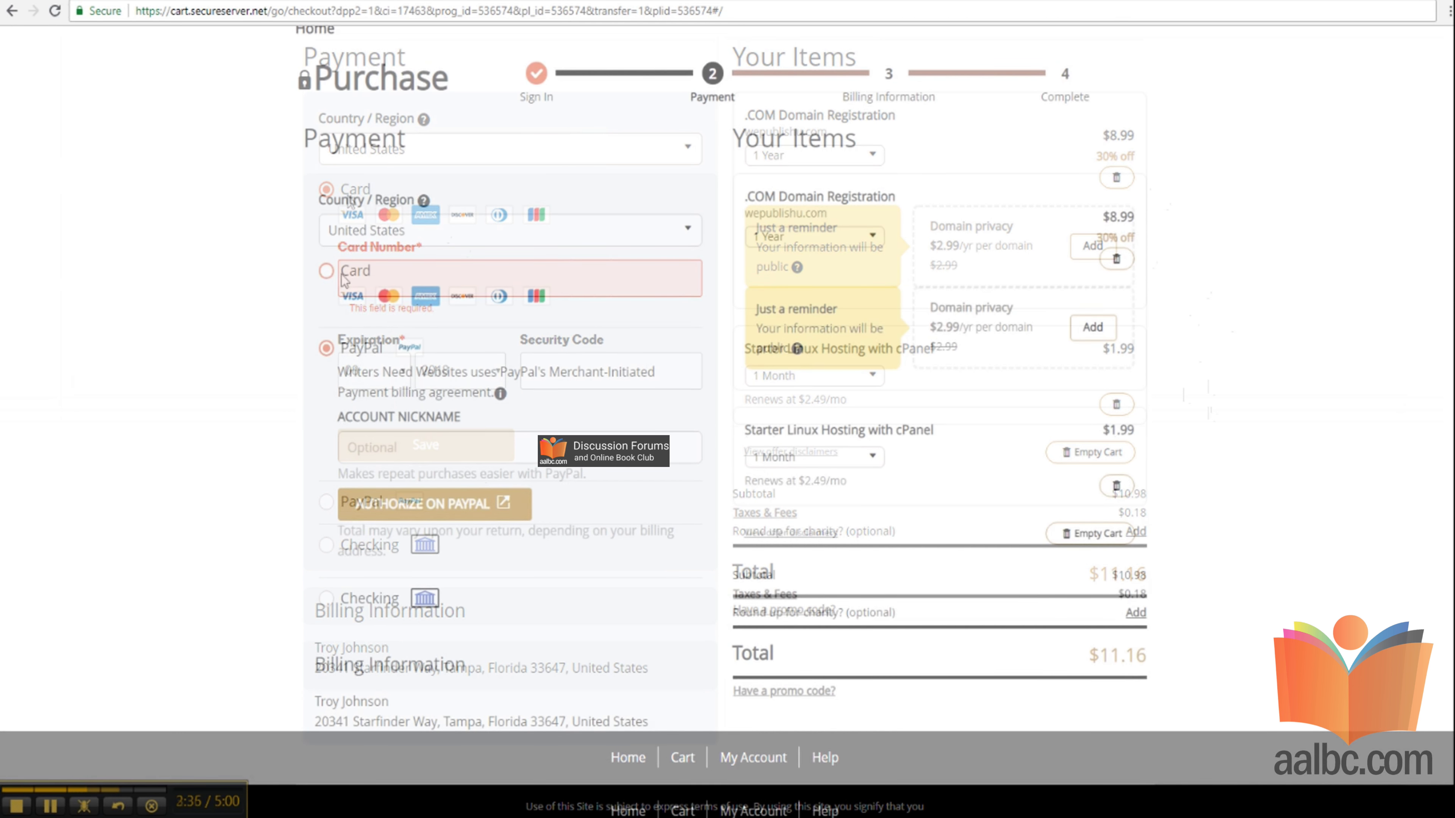
Pay by card instead of PayPal and place the order.
left_click(326, 271)
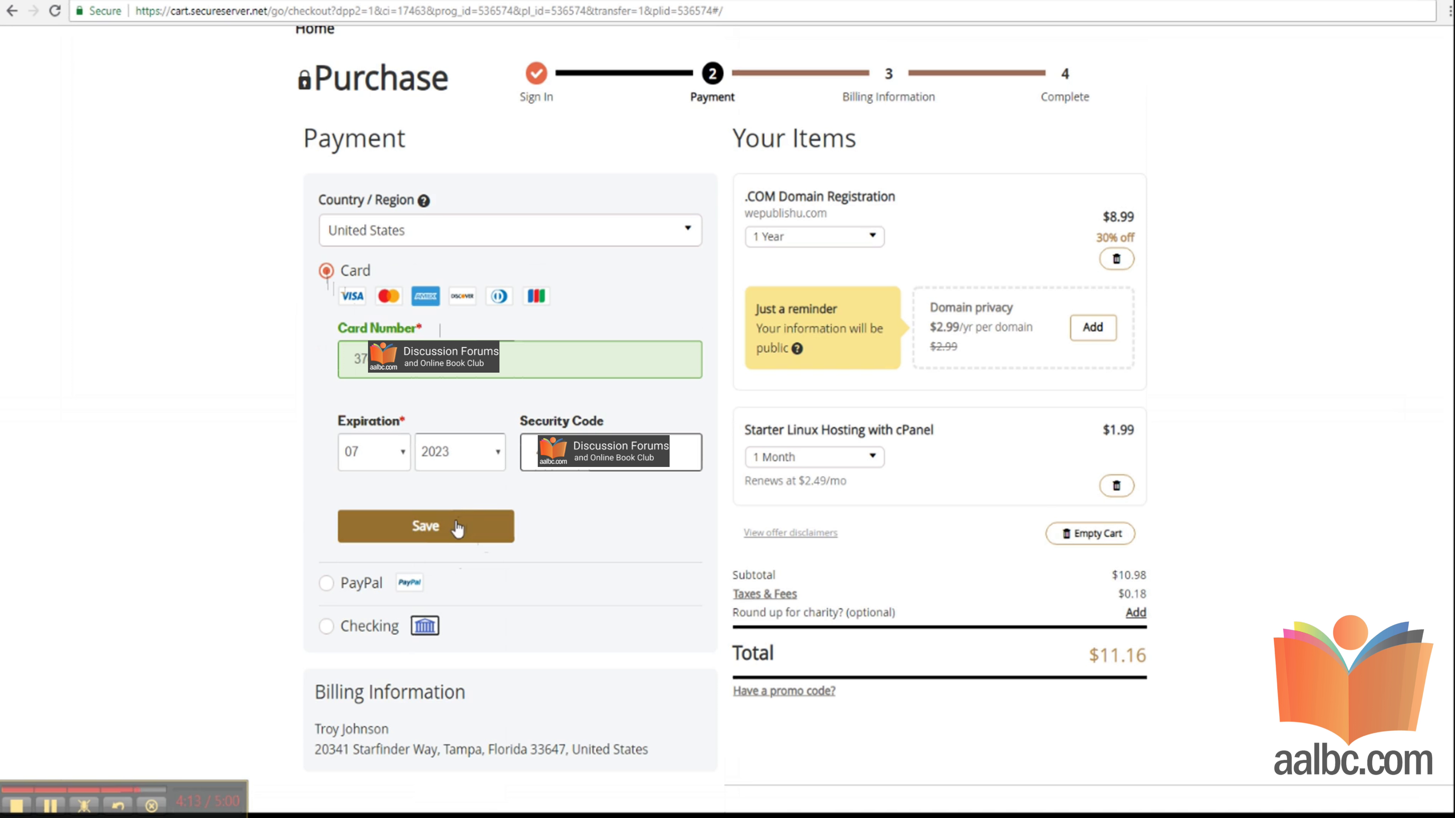
left_click(458, 526)
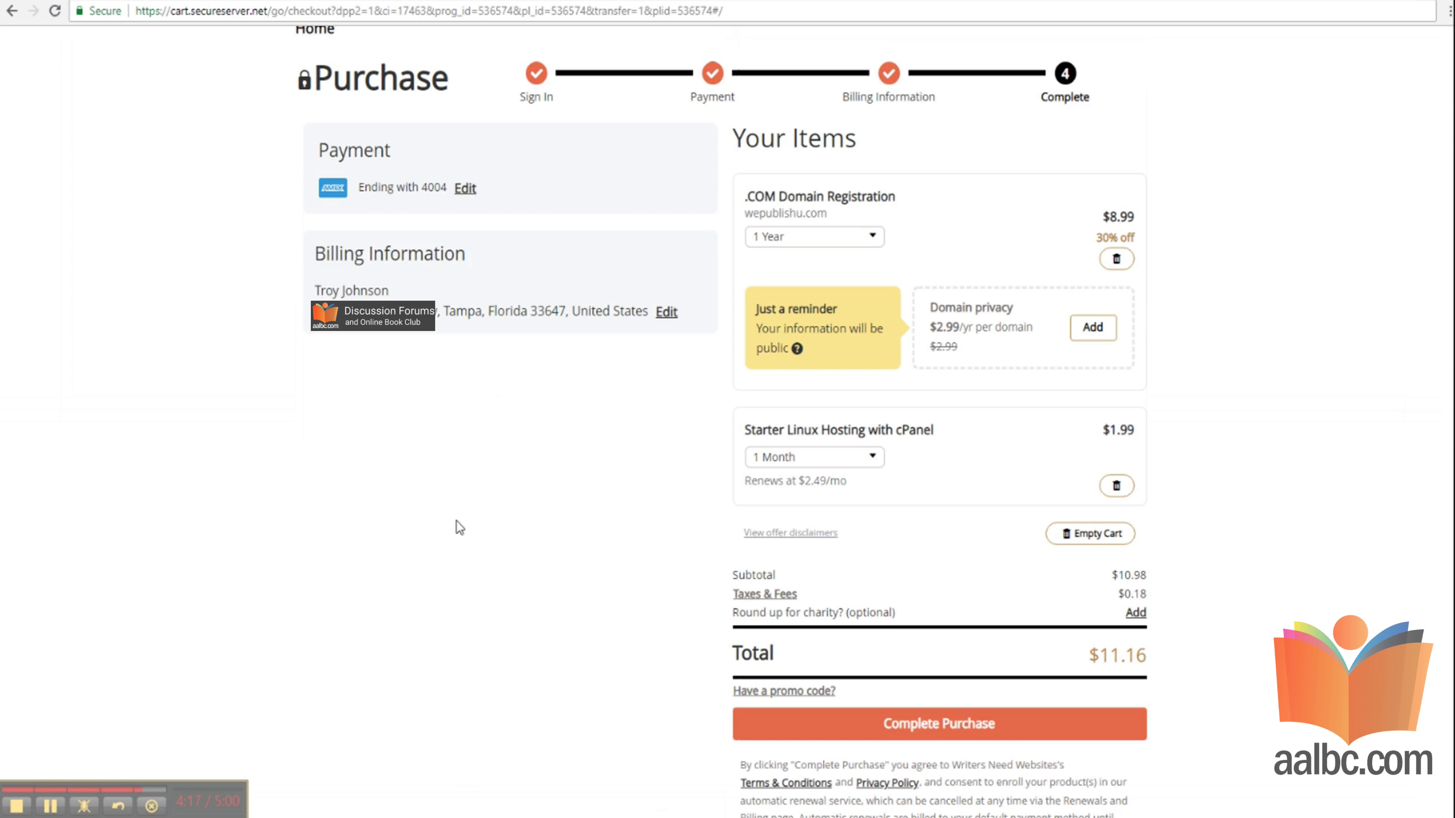
scroll(504, 510, "down", 3)
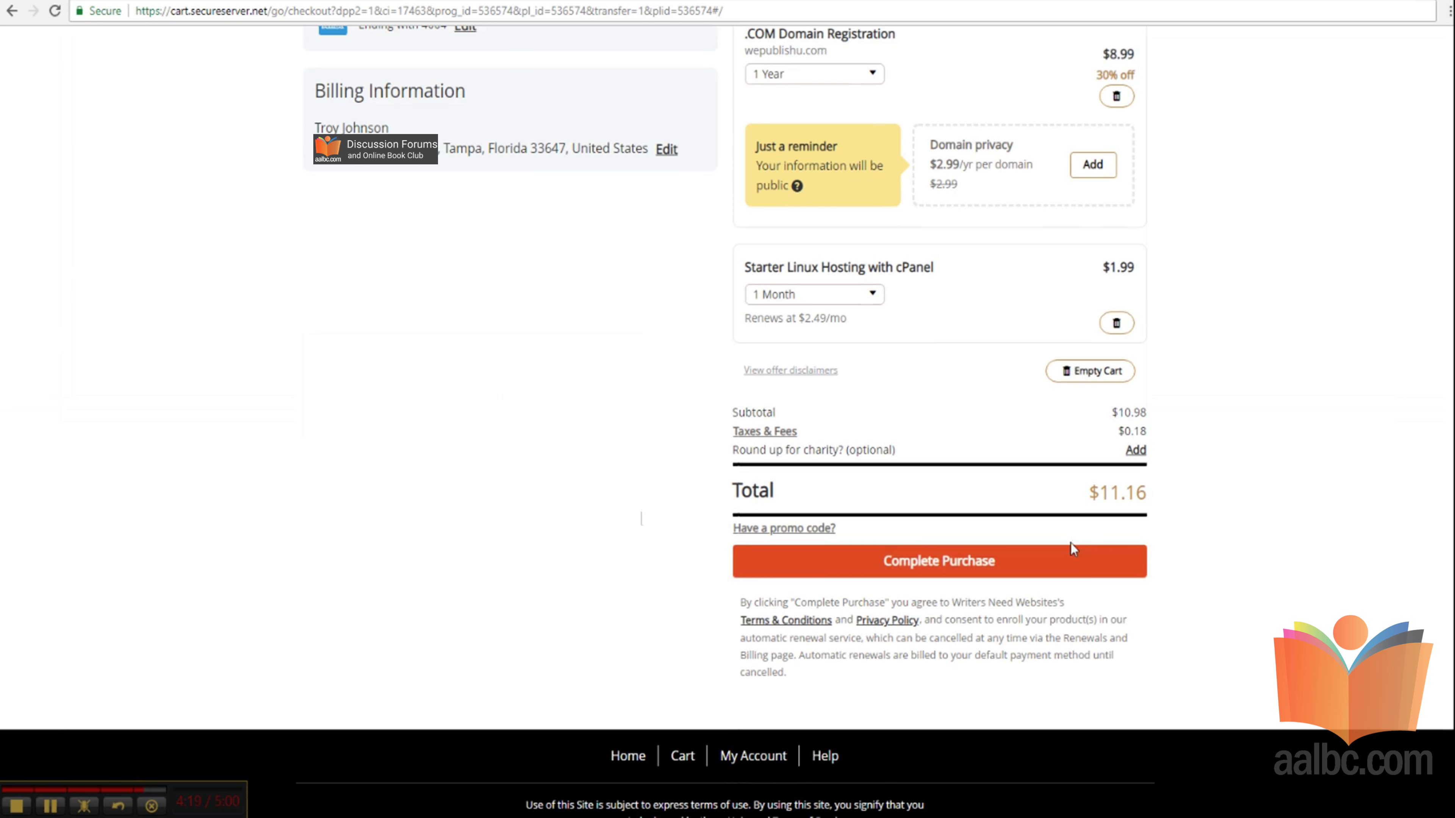
left_click(948, 566)
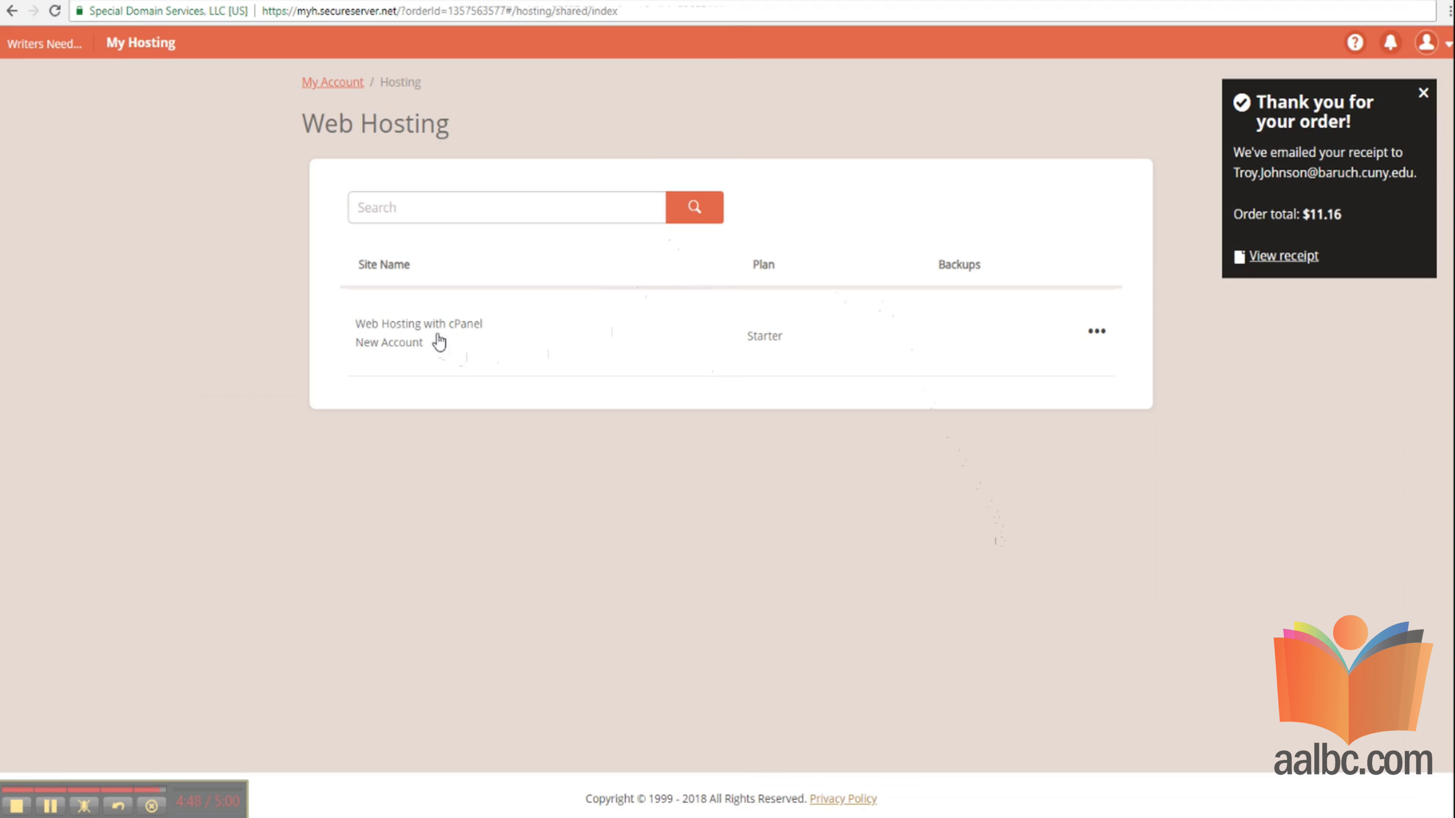
Start setup of the new cPanel hosting account with wepublishu.com as its domain.
left_click(1096, 333)
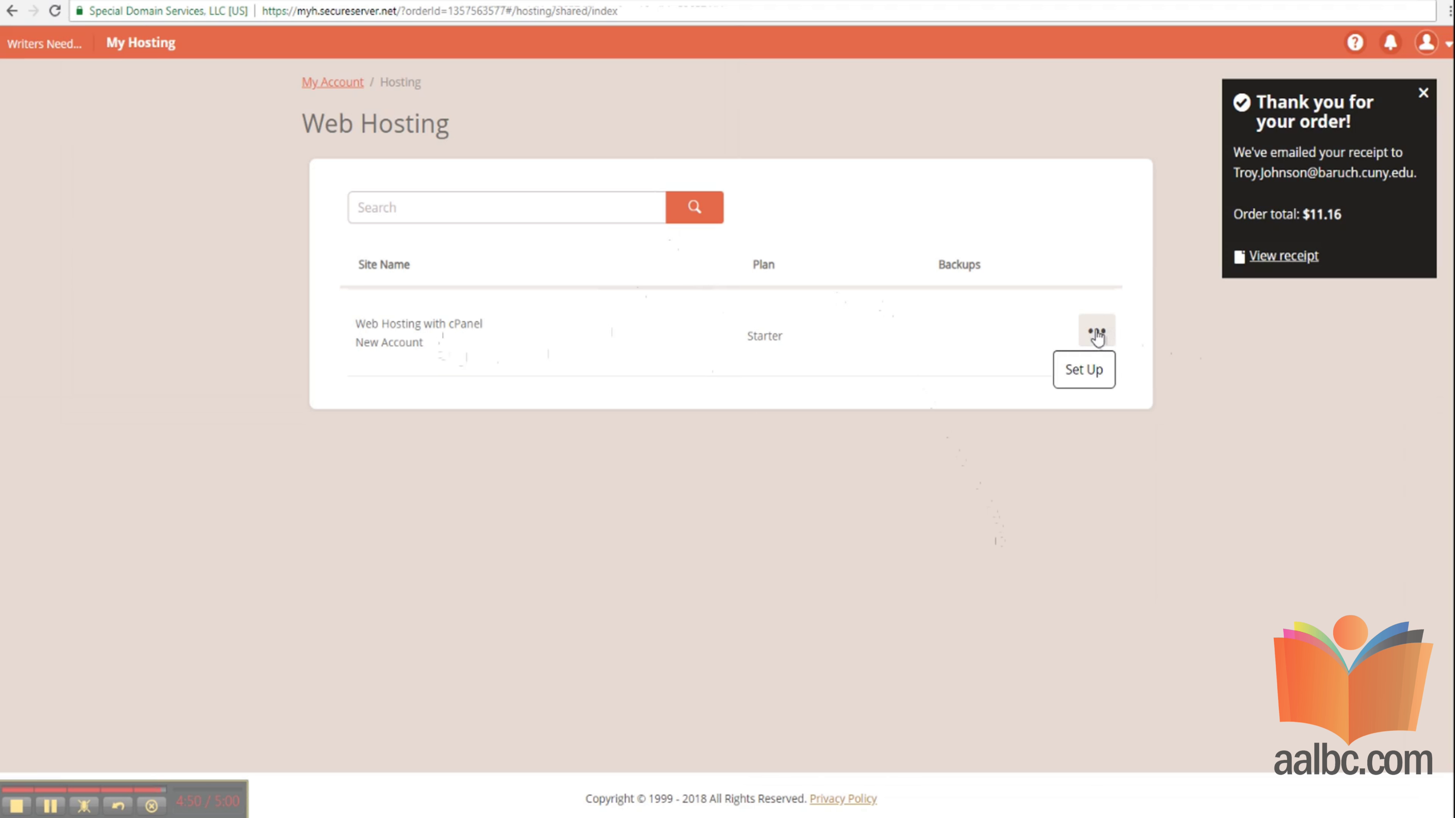
left_click(1088, 370)
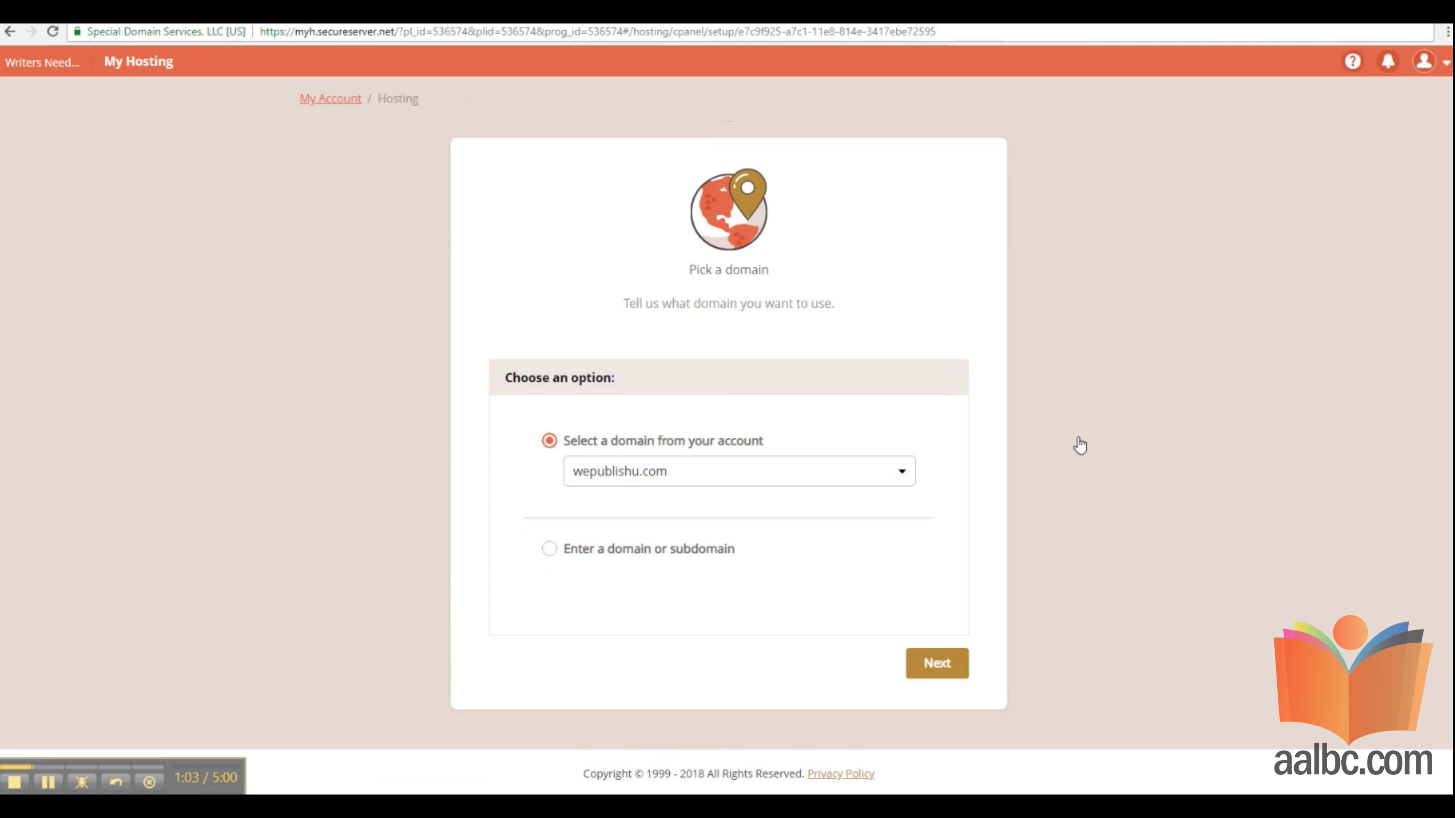
left_click(911, 479)
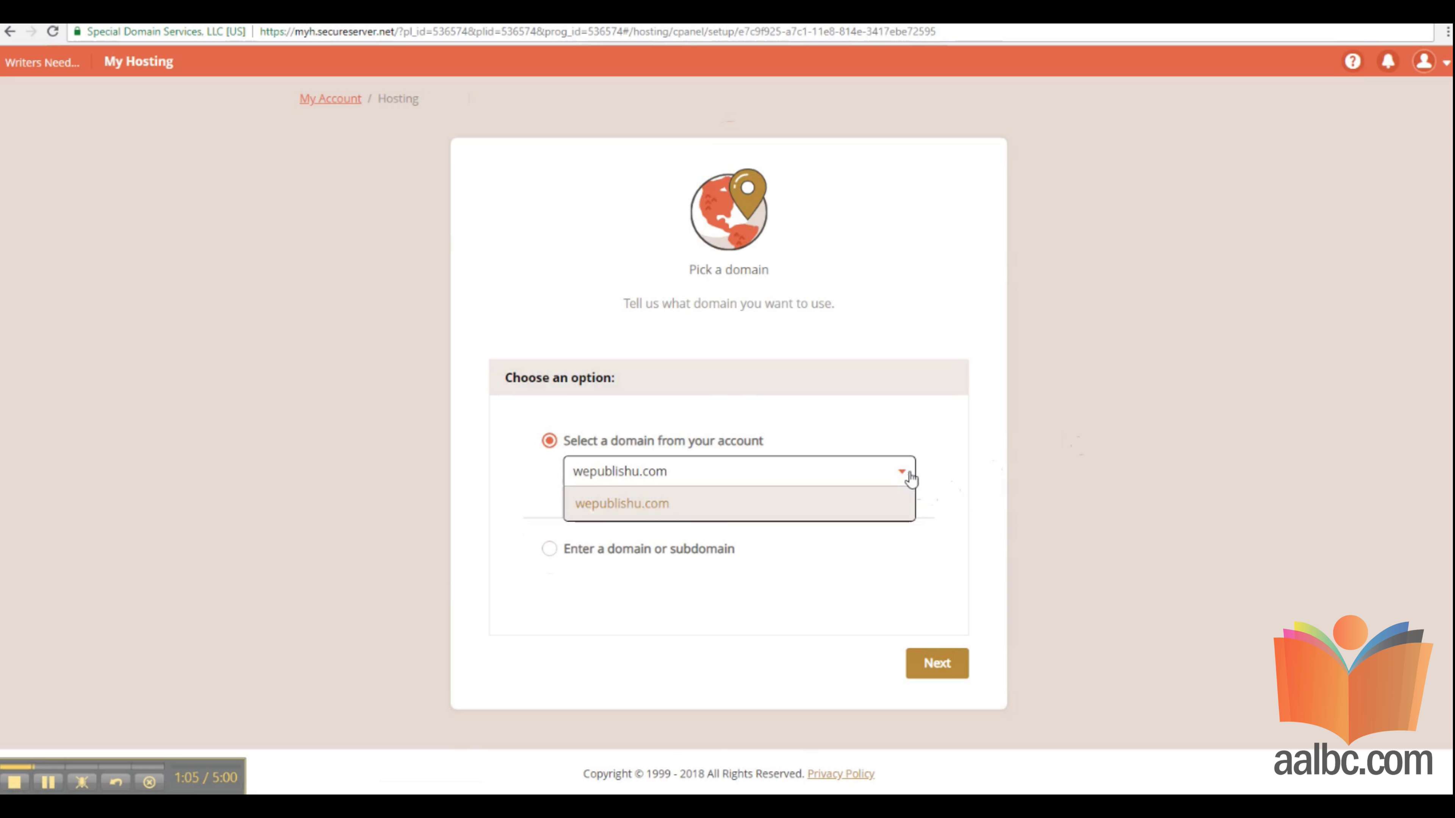
left_click(902, 504)
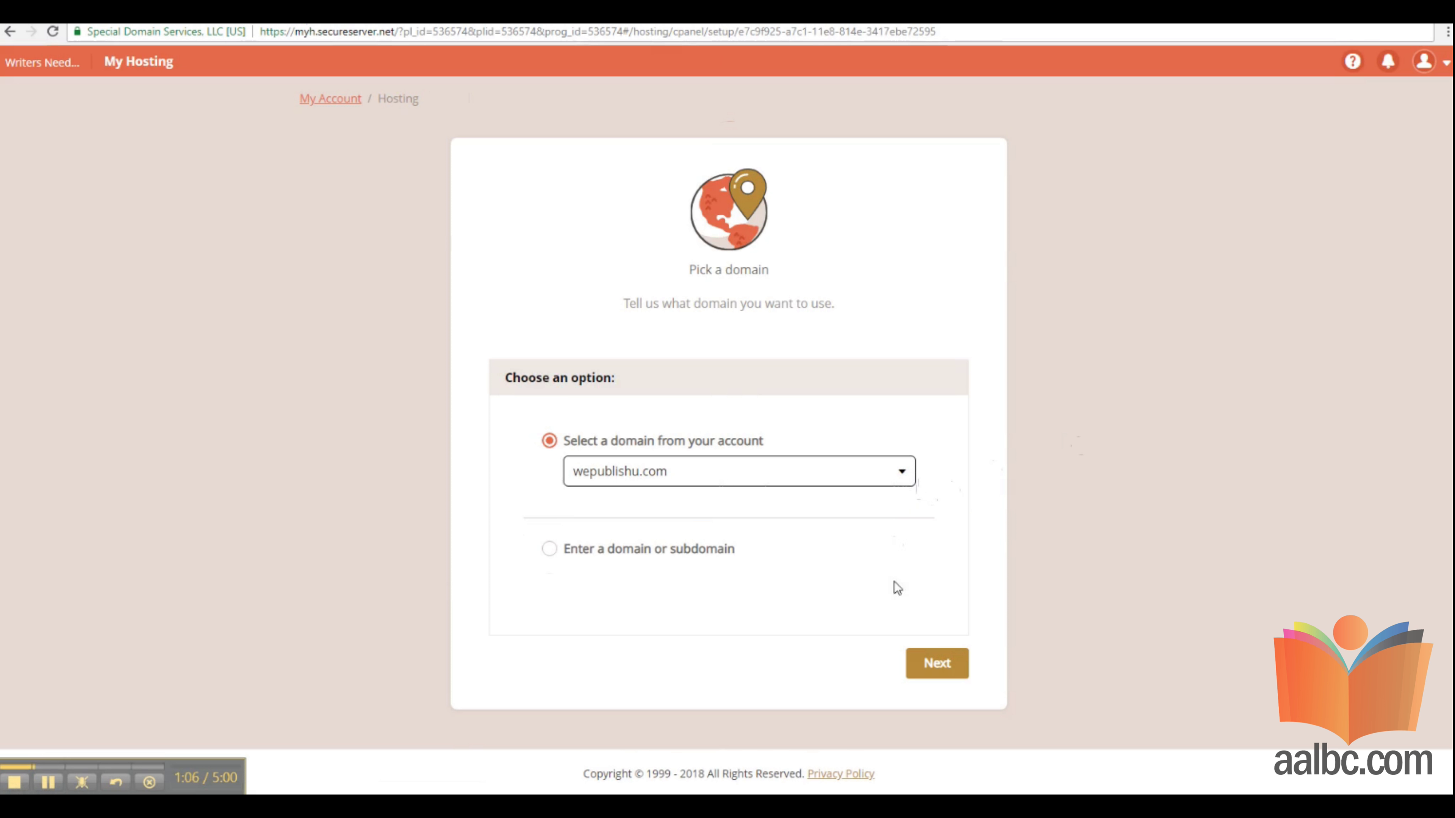
left_click(936, 665)
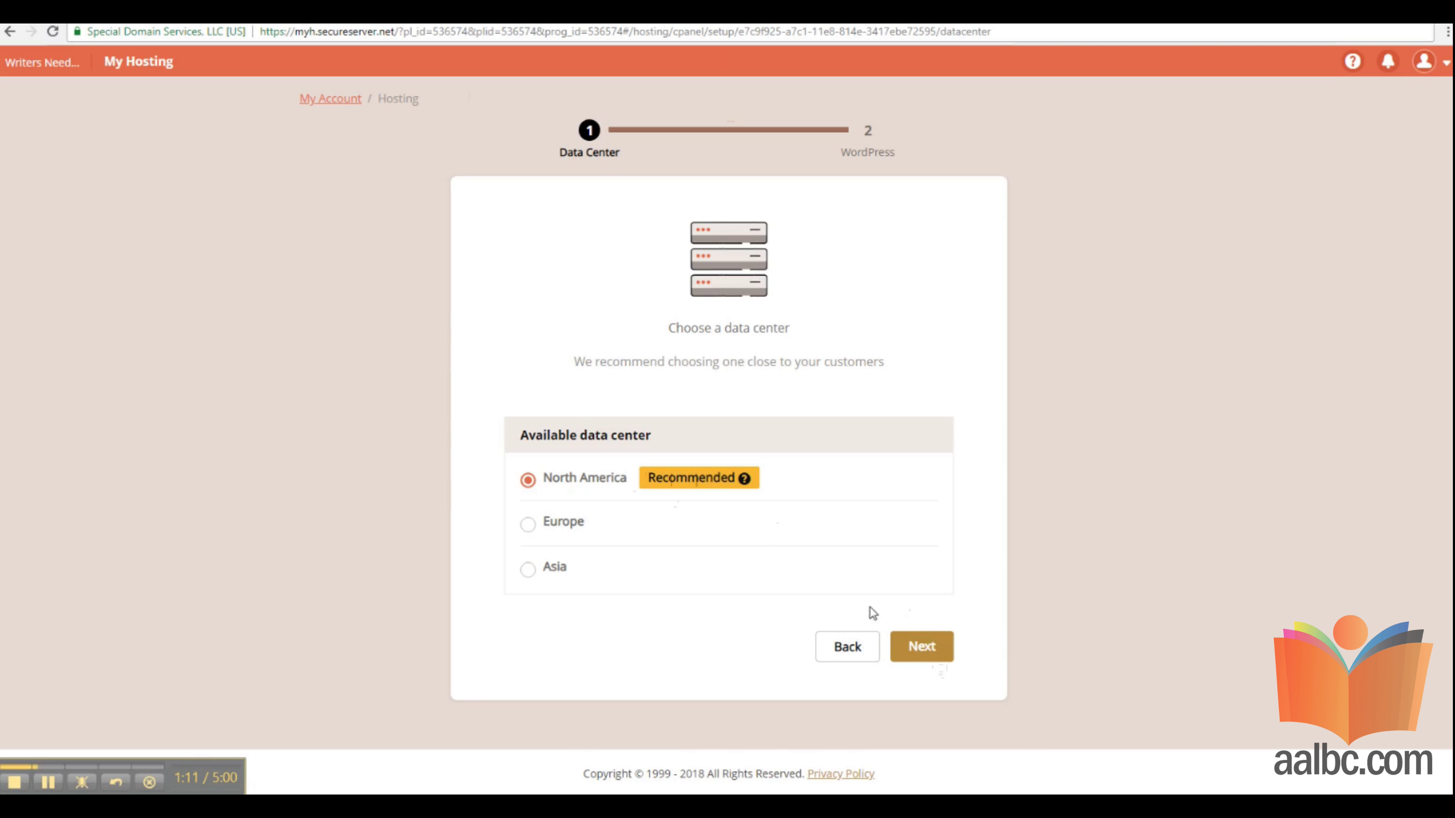
Accept the North America data center, skip WordPress, finish onboarding, and go to the cPanel dashboard.
left_click(917, 653)
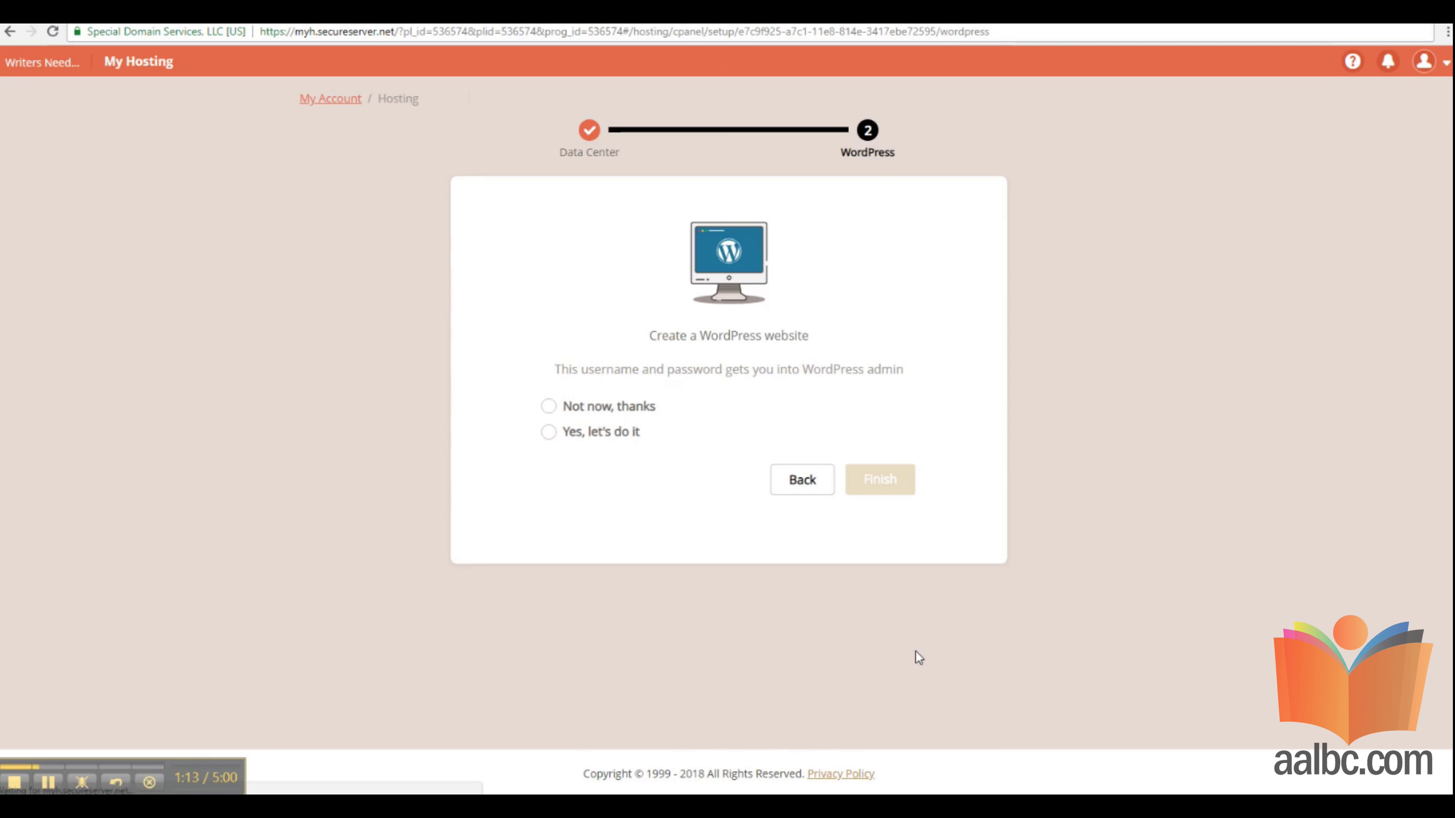
left_click(551, 407)
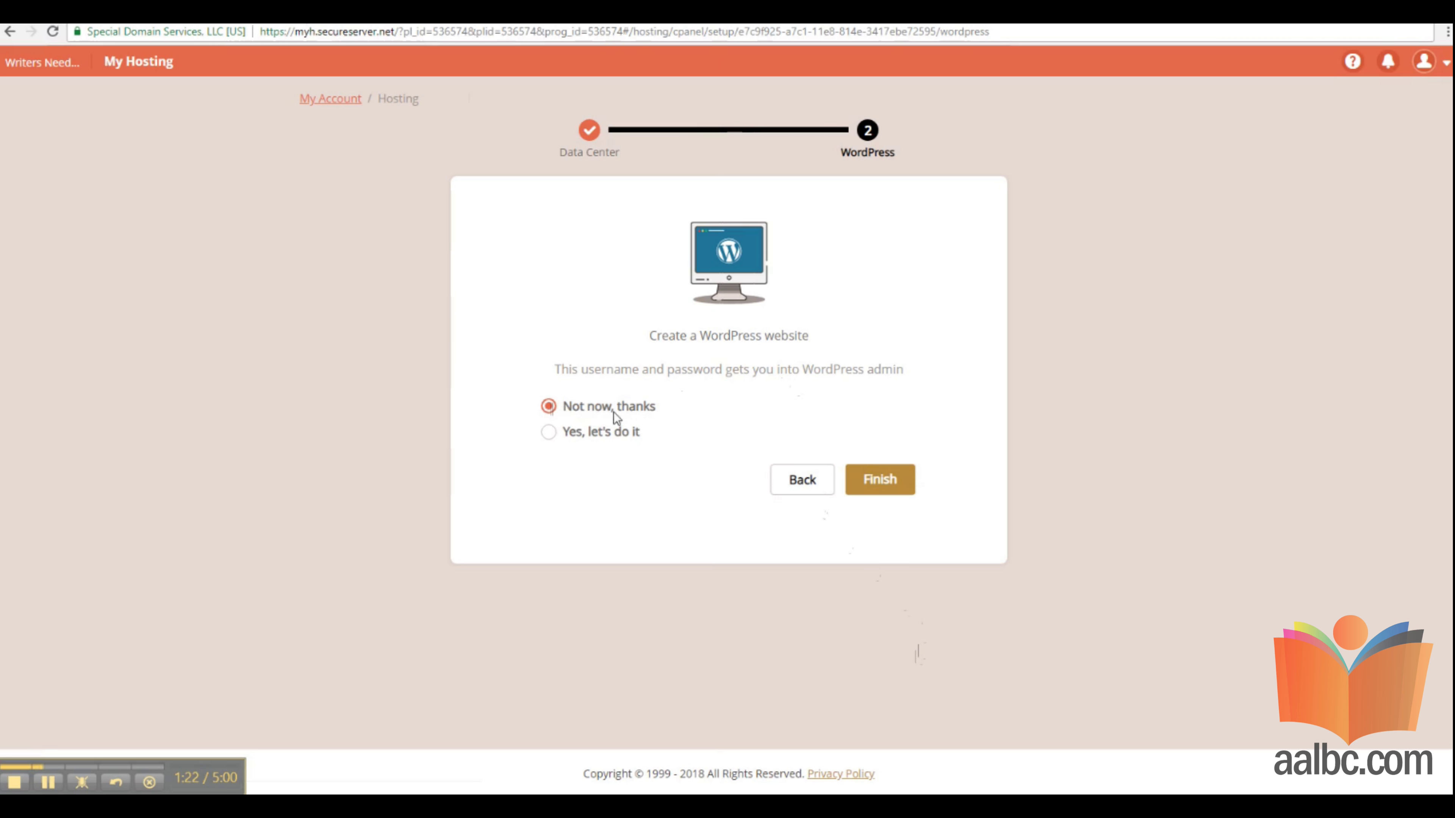
left_click(897, 490)
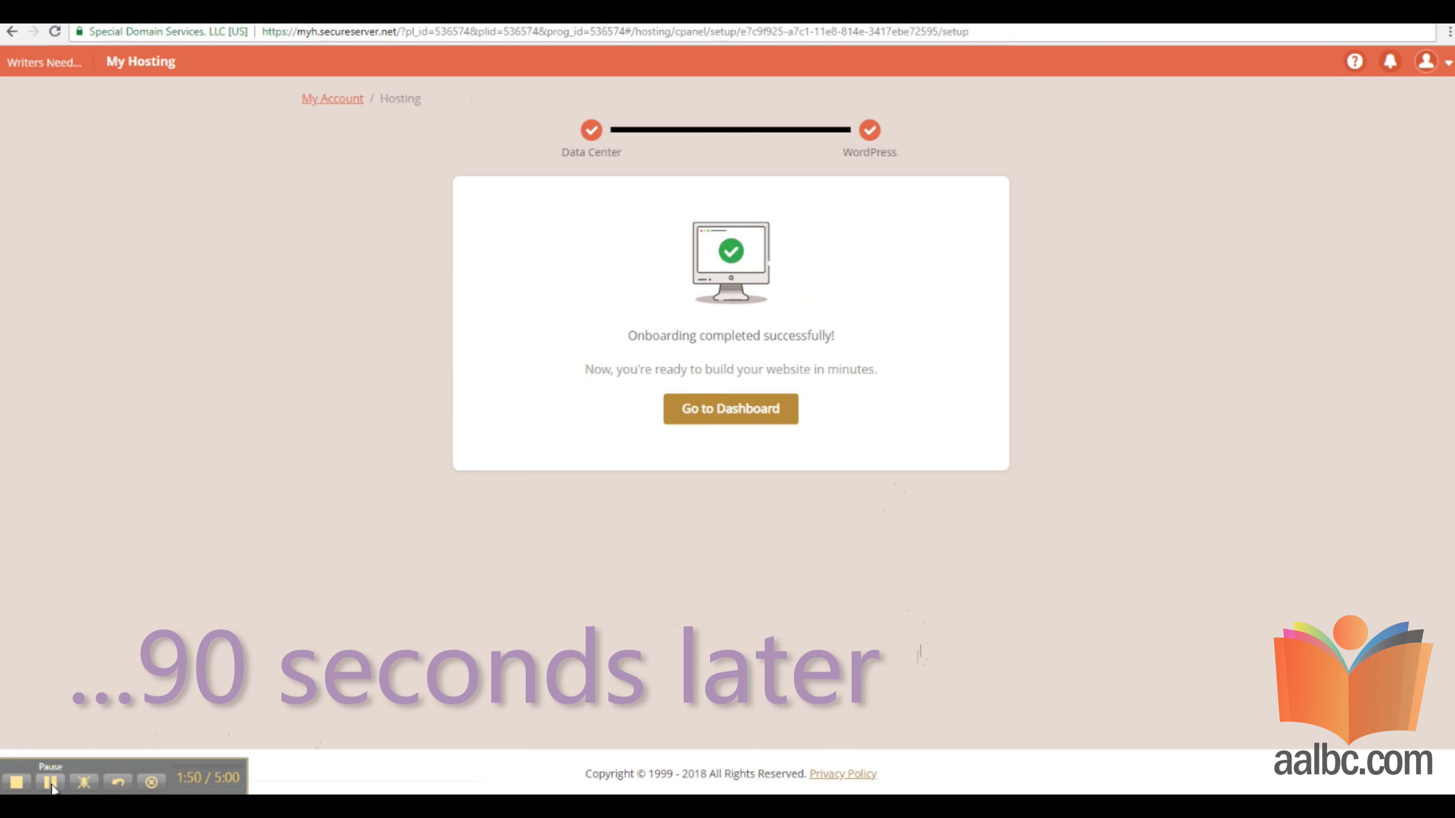
left_click(731, 404)
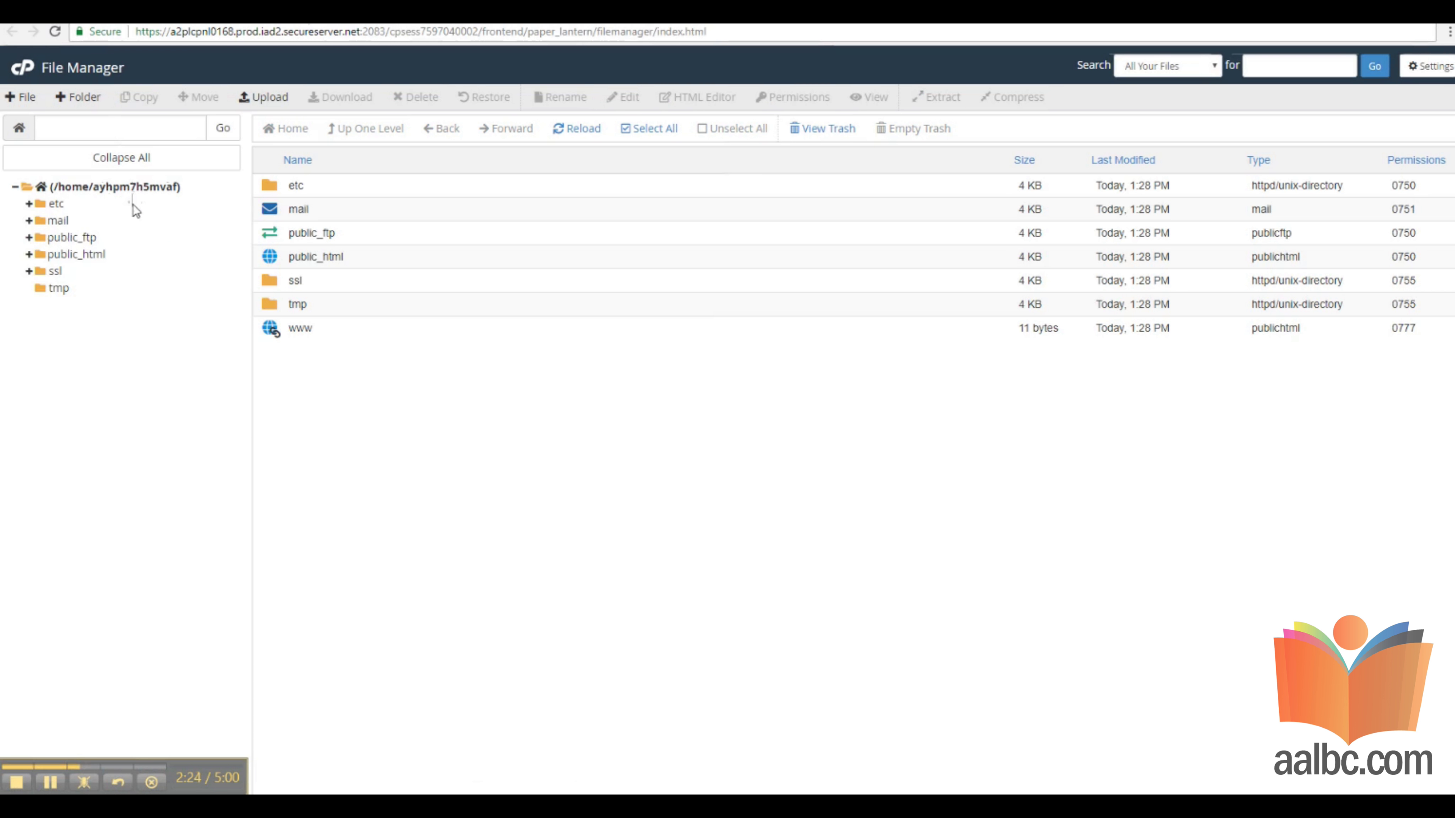
Expand public_html in the folder tree to reveal its cgi-bin subfolder.
left_click(29, 254)
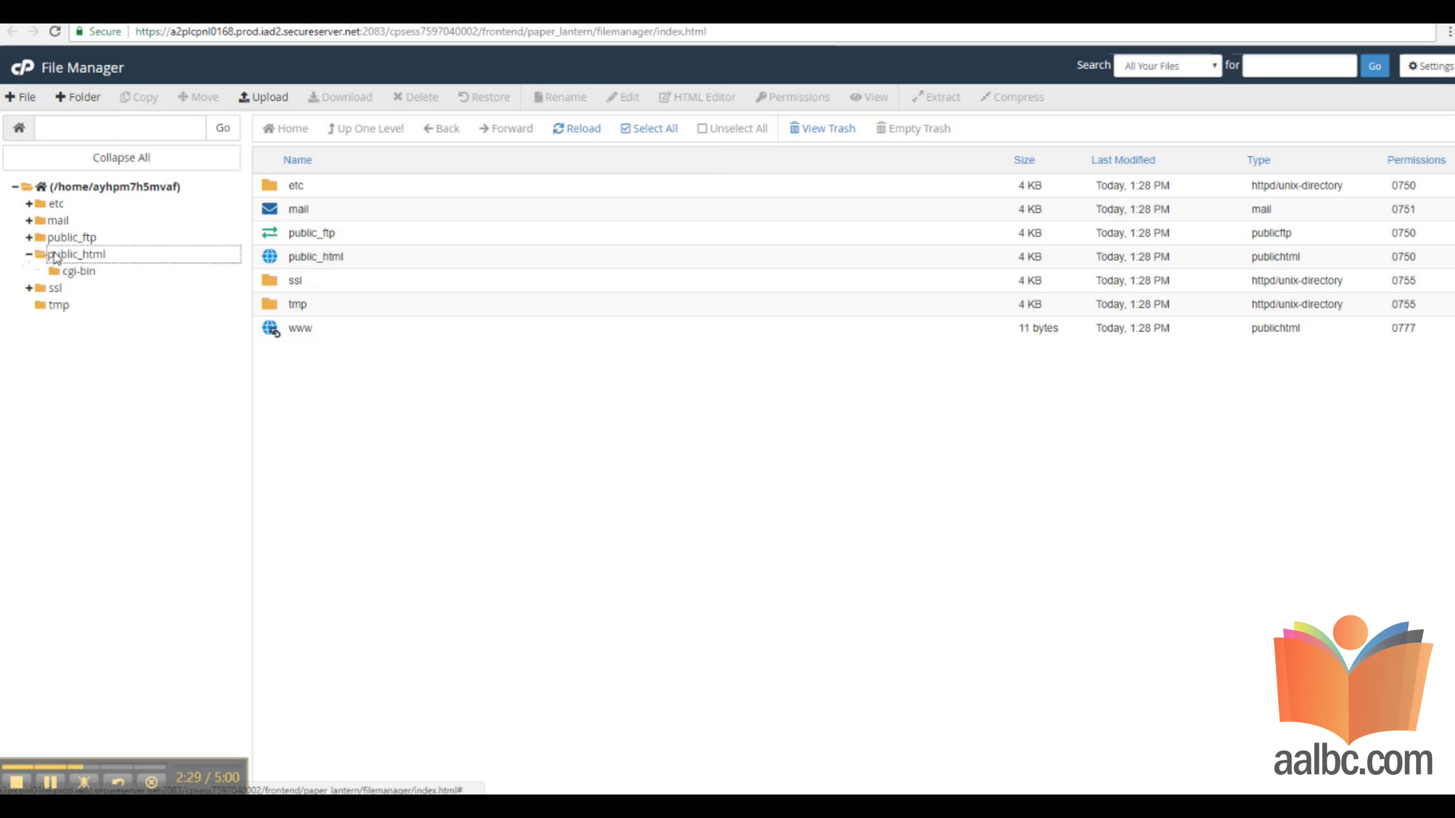
Create a new empty file named index.html in public_html.
left_click(86, 255)
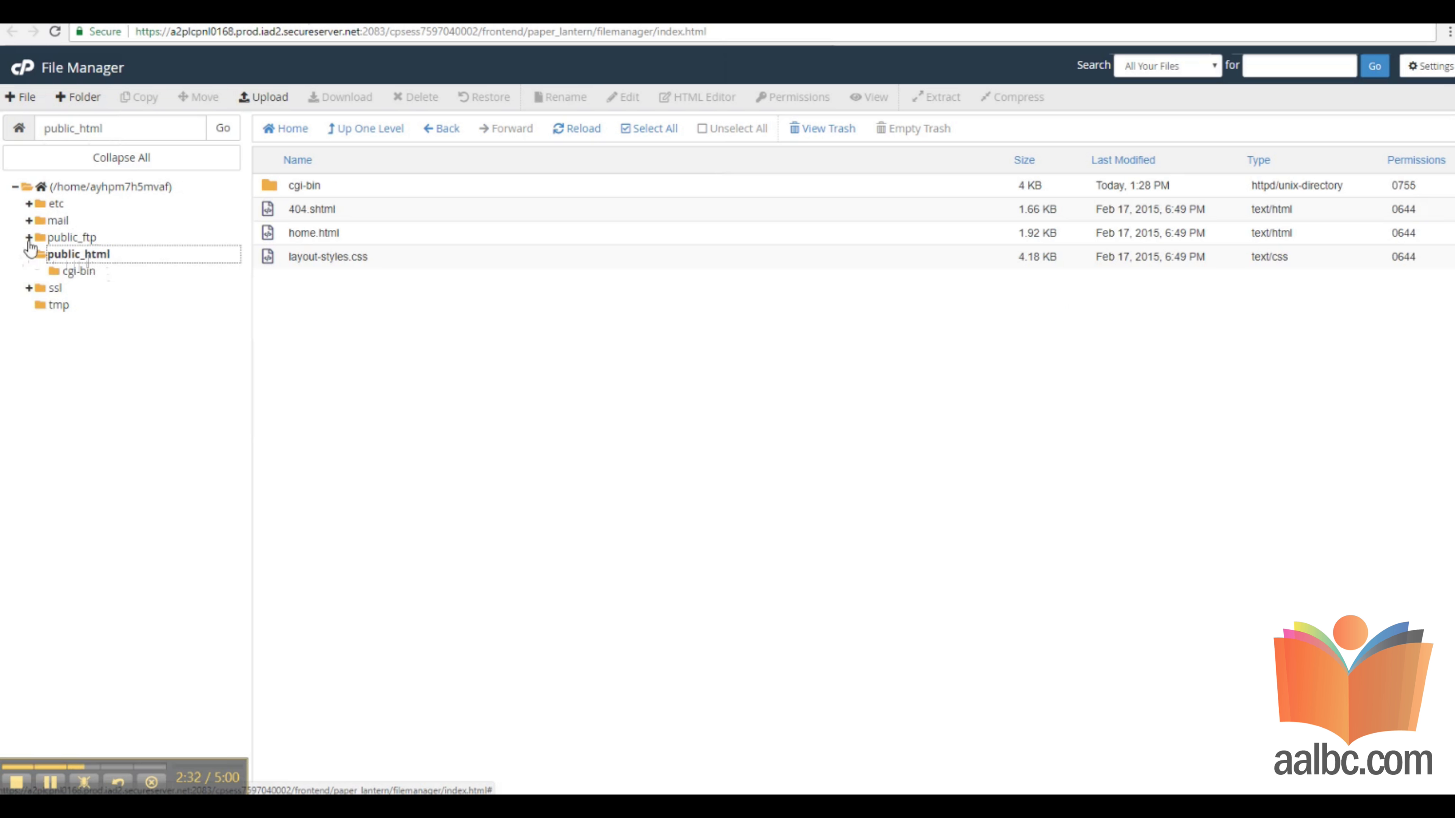
left_click(313, 234)
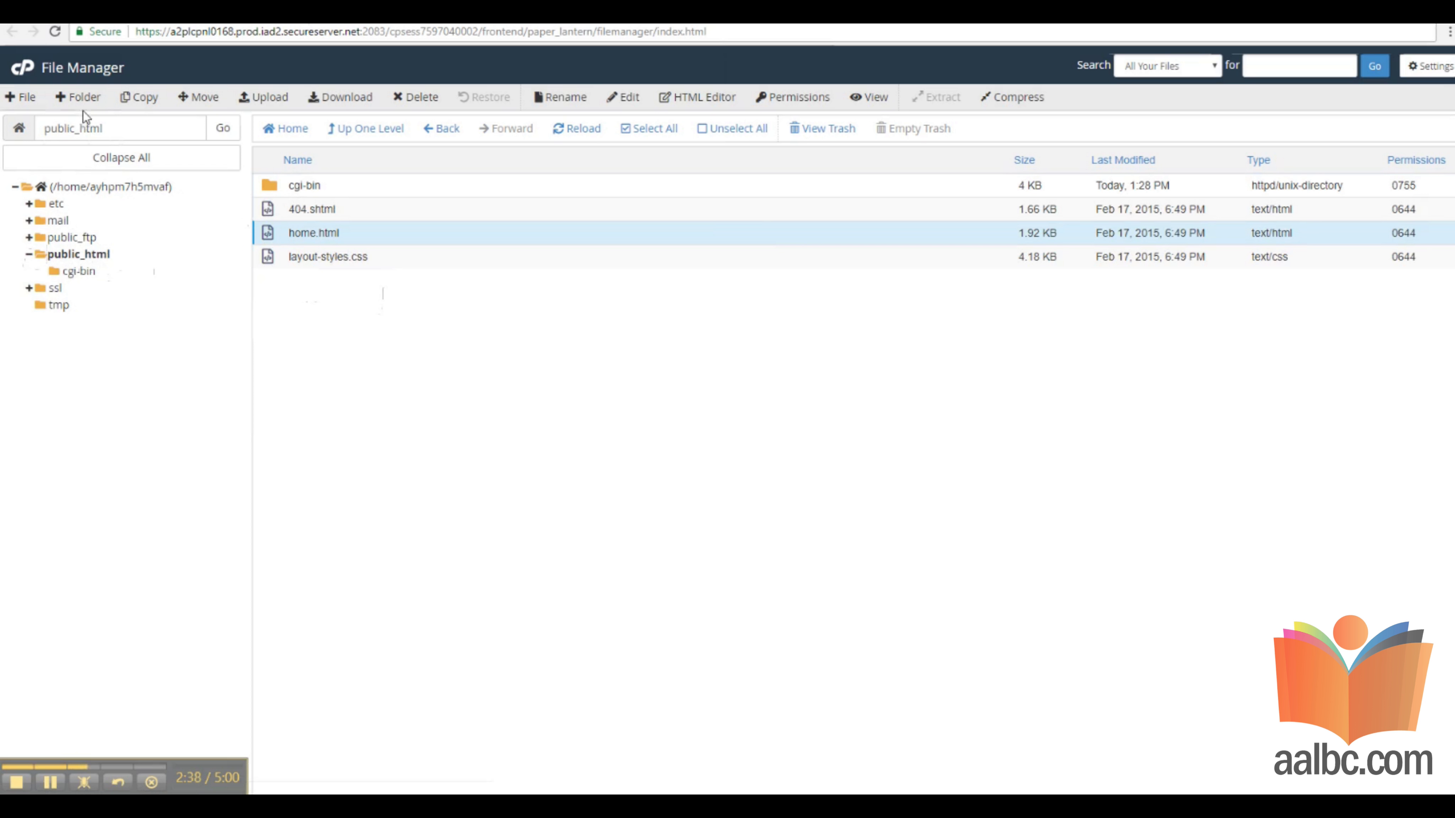
left_click(22, 97)
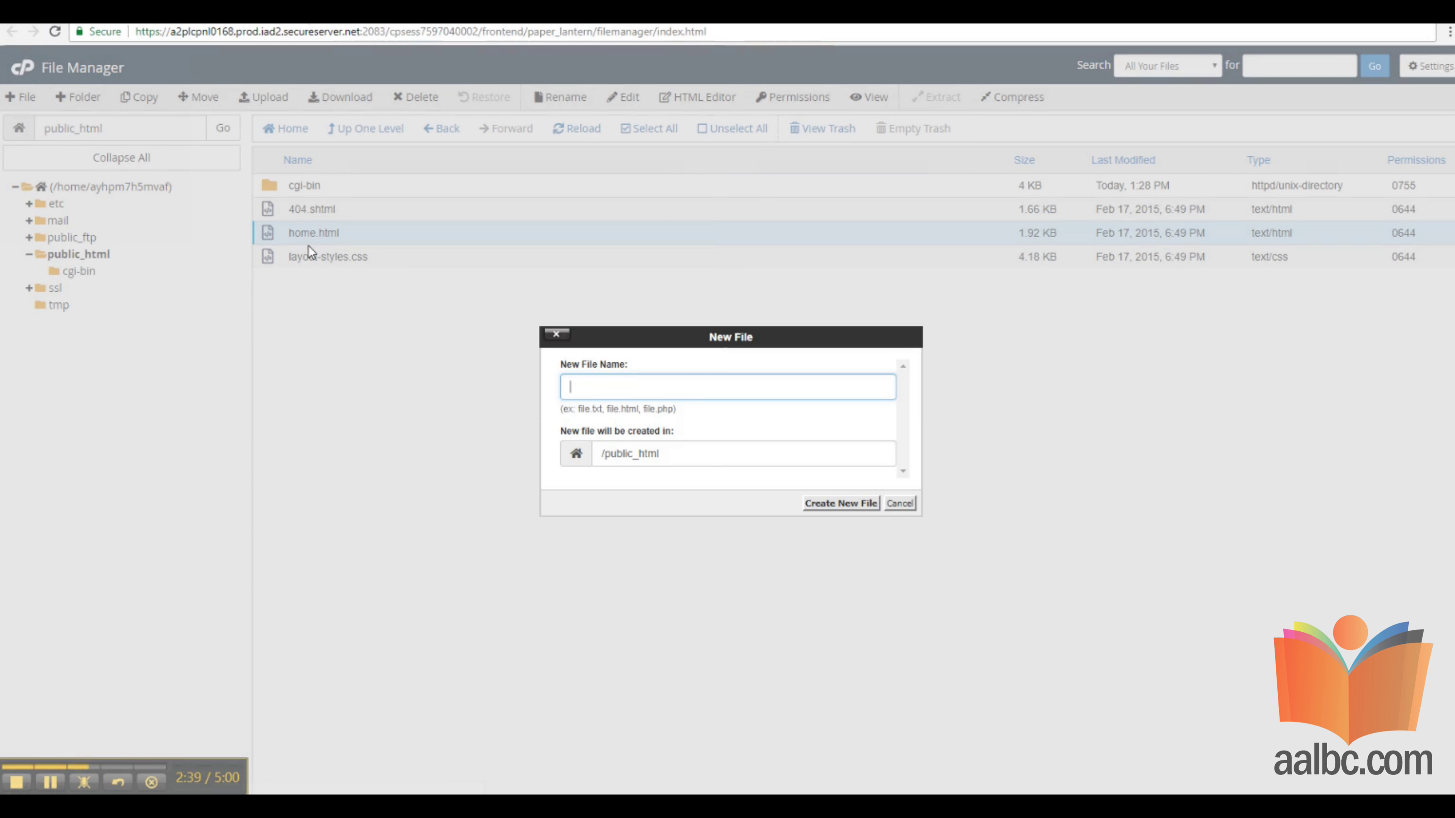
type("index.html")
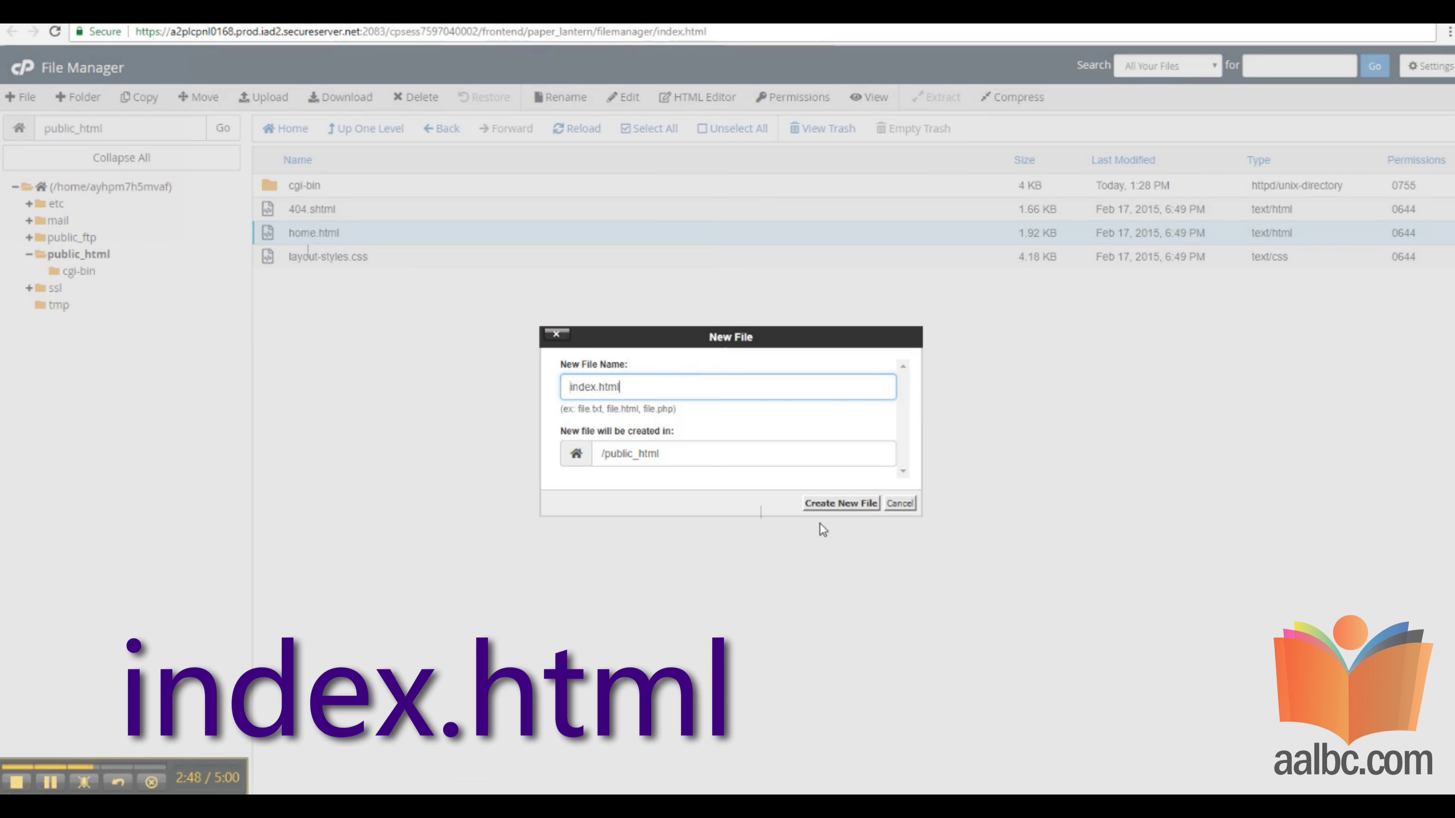
left_click(842, 505)
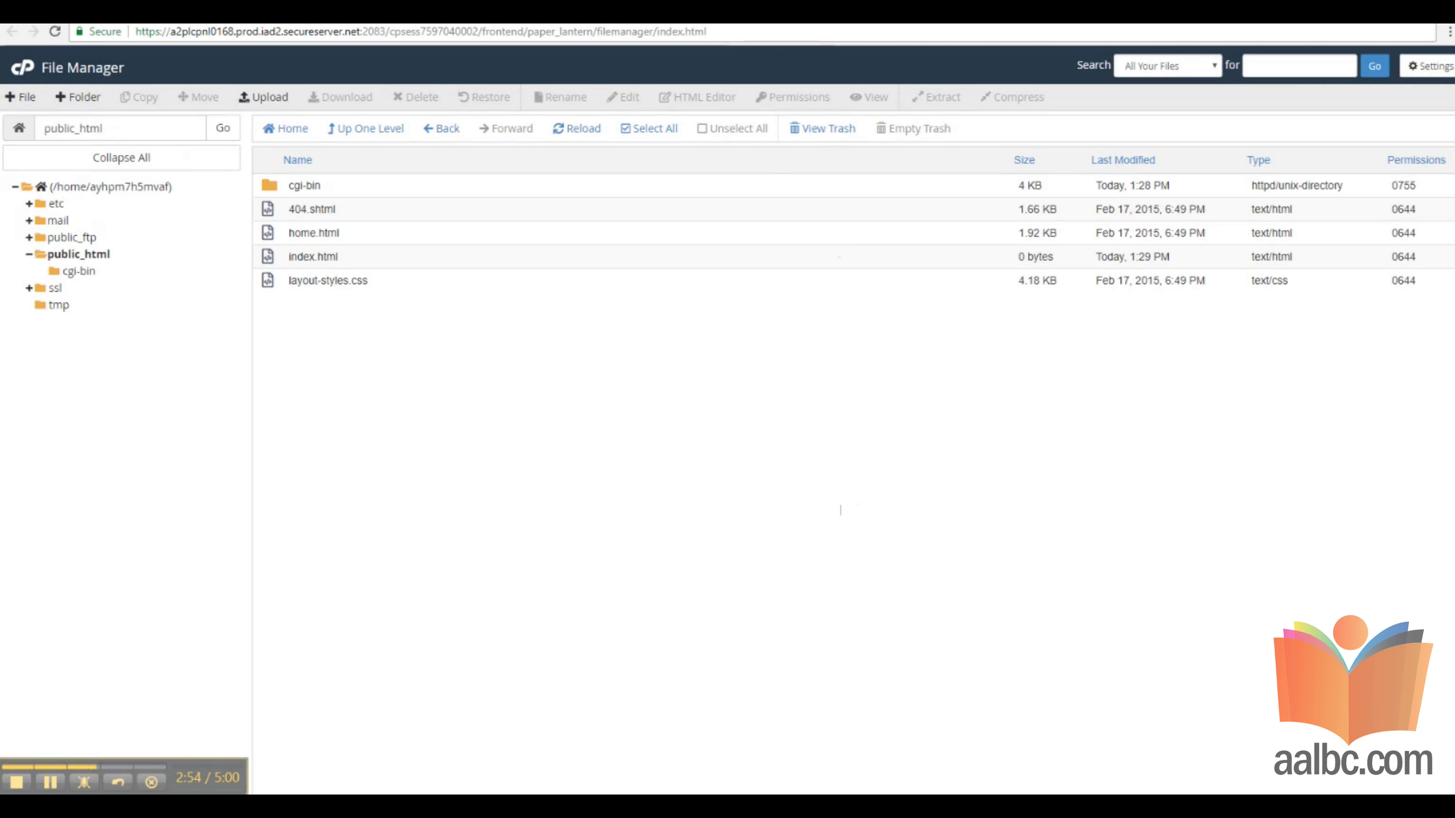
key("ctrl+t")
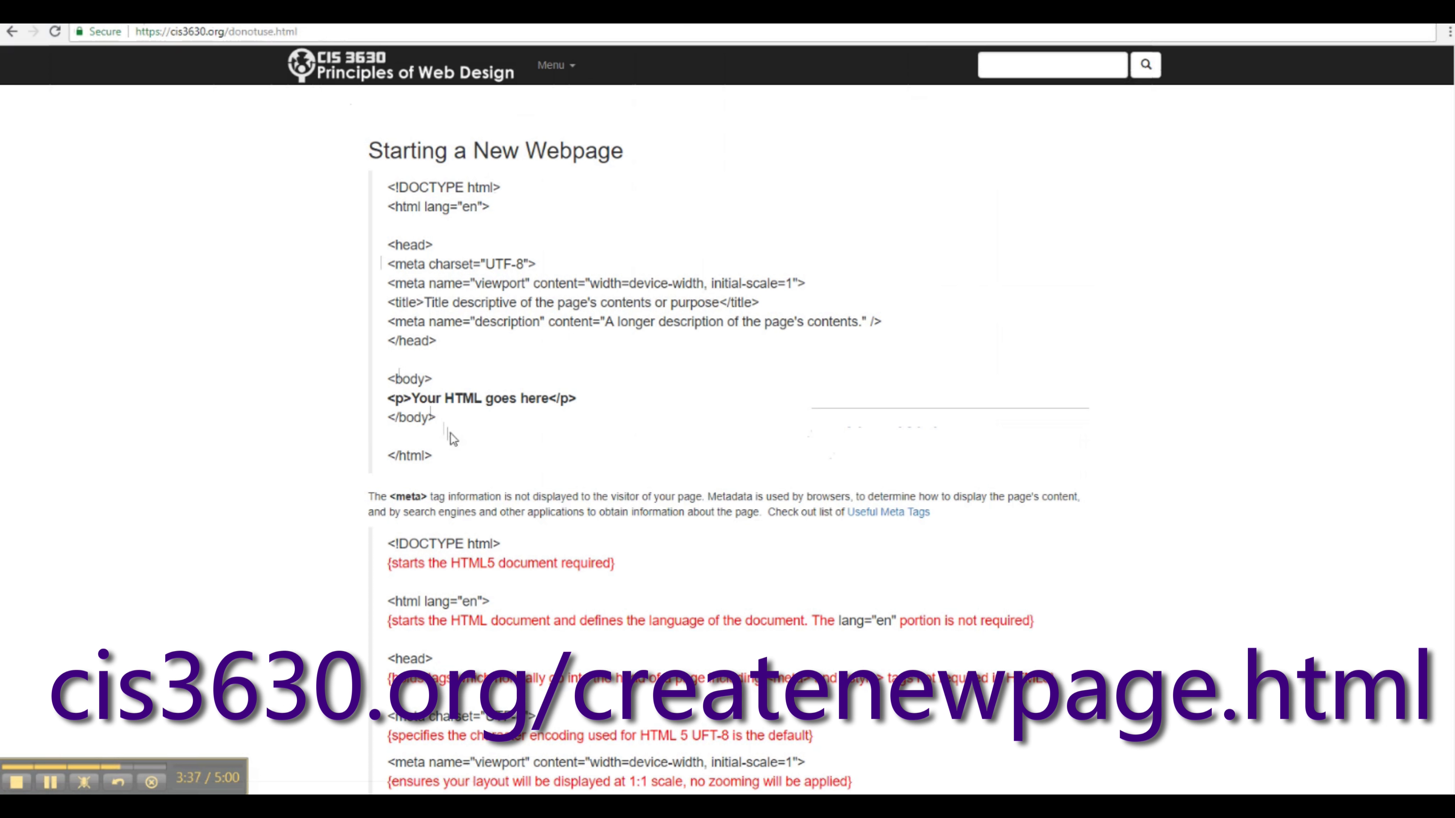
Select the starter HTML template code from <!DOCTYPE html> to </html>, then select index.html in File Manager.
left_click_drag(450, 454, 390, 190)
key("ctrl+c")
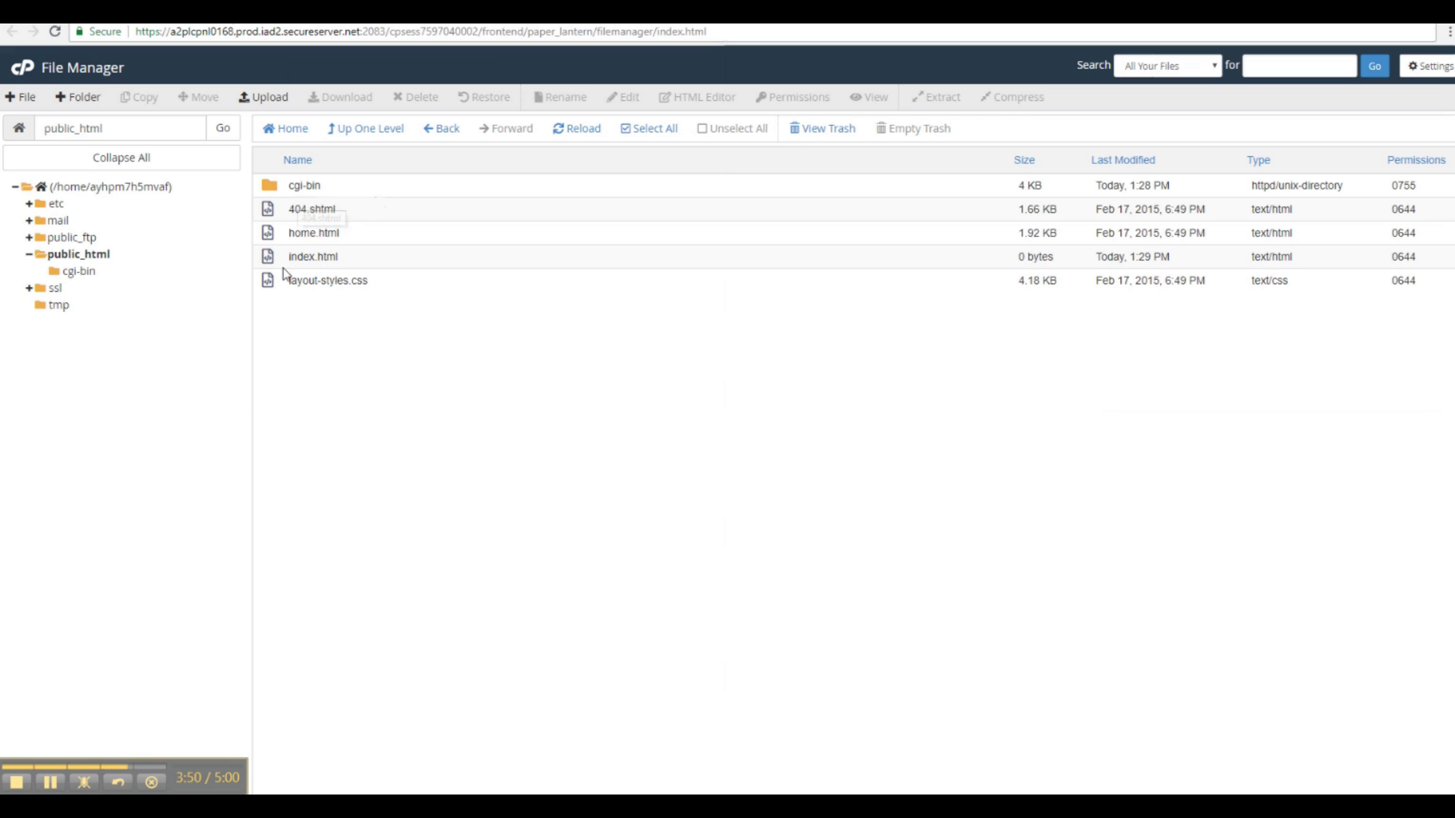
left_click(268, 259)
Paste the 15-line starter HTML template into index.html, turn word wrap off, and save it.
right_click(269, 261)
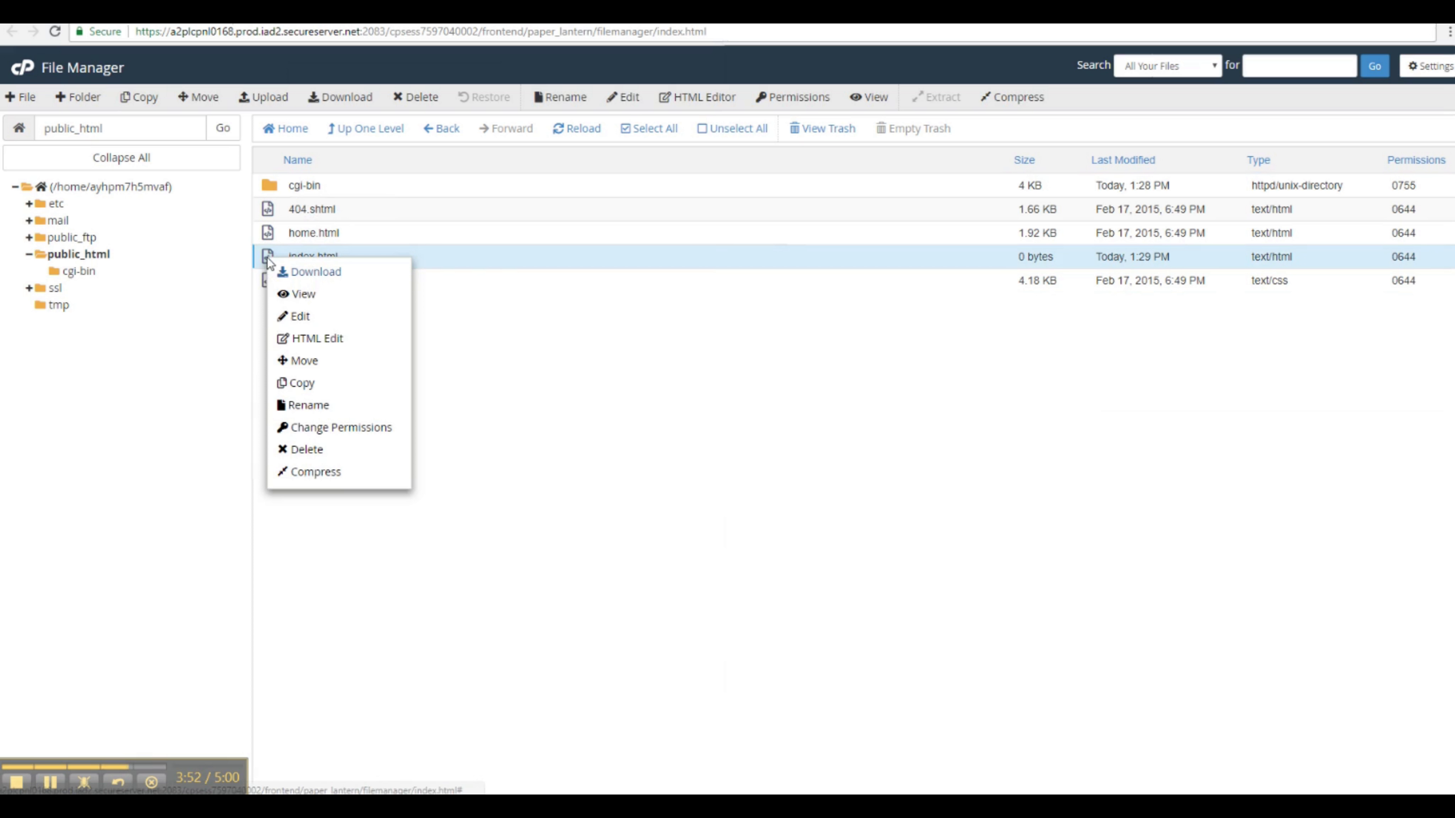
left_click(302, 319)
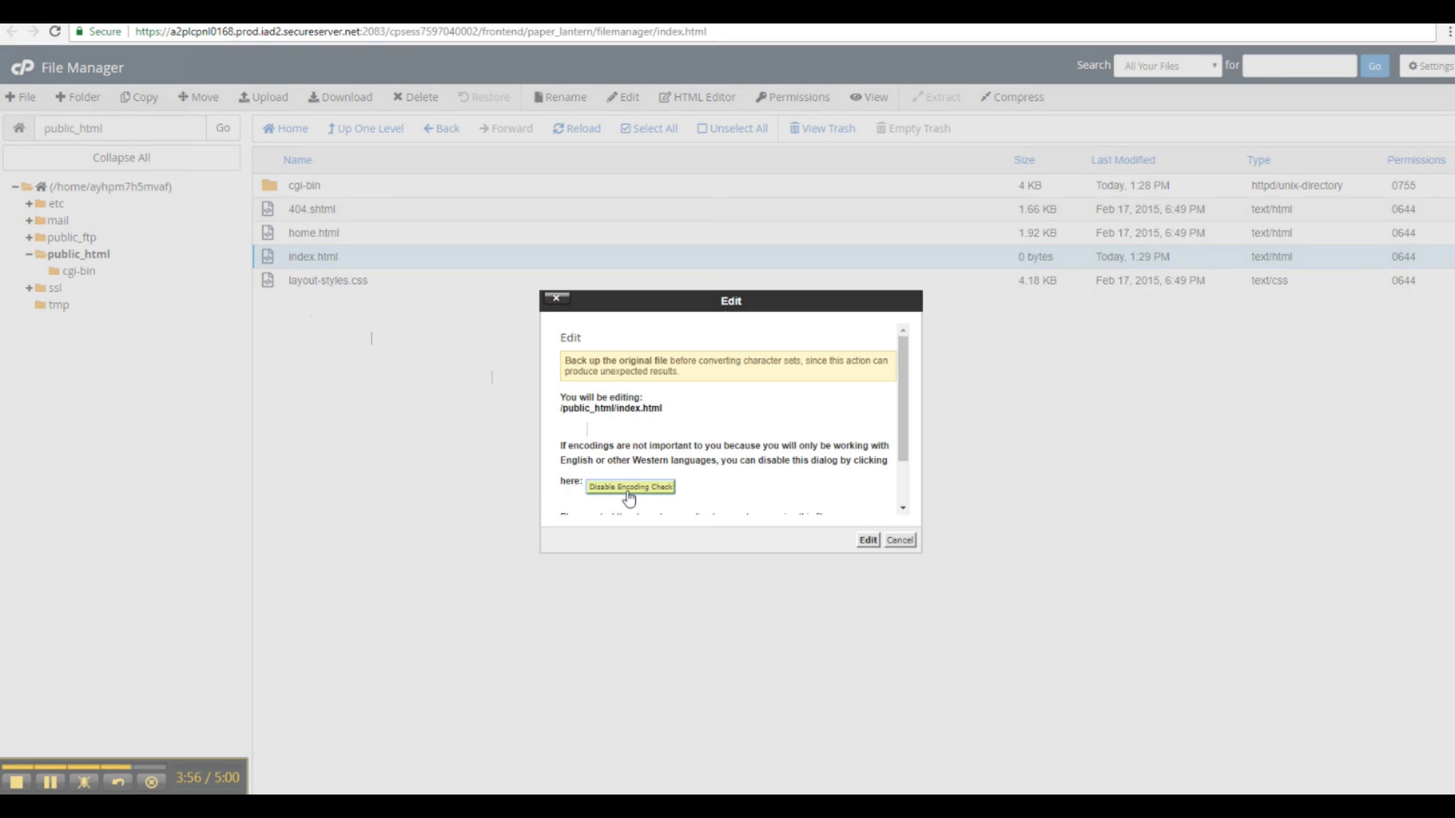
left_click(867, 540)
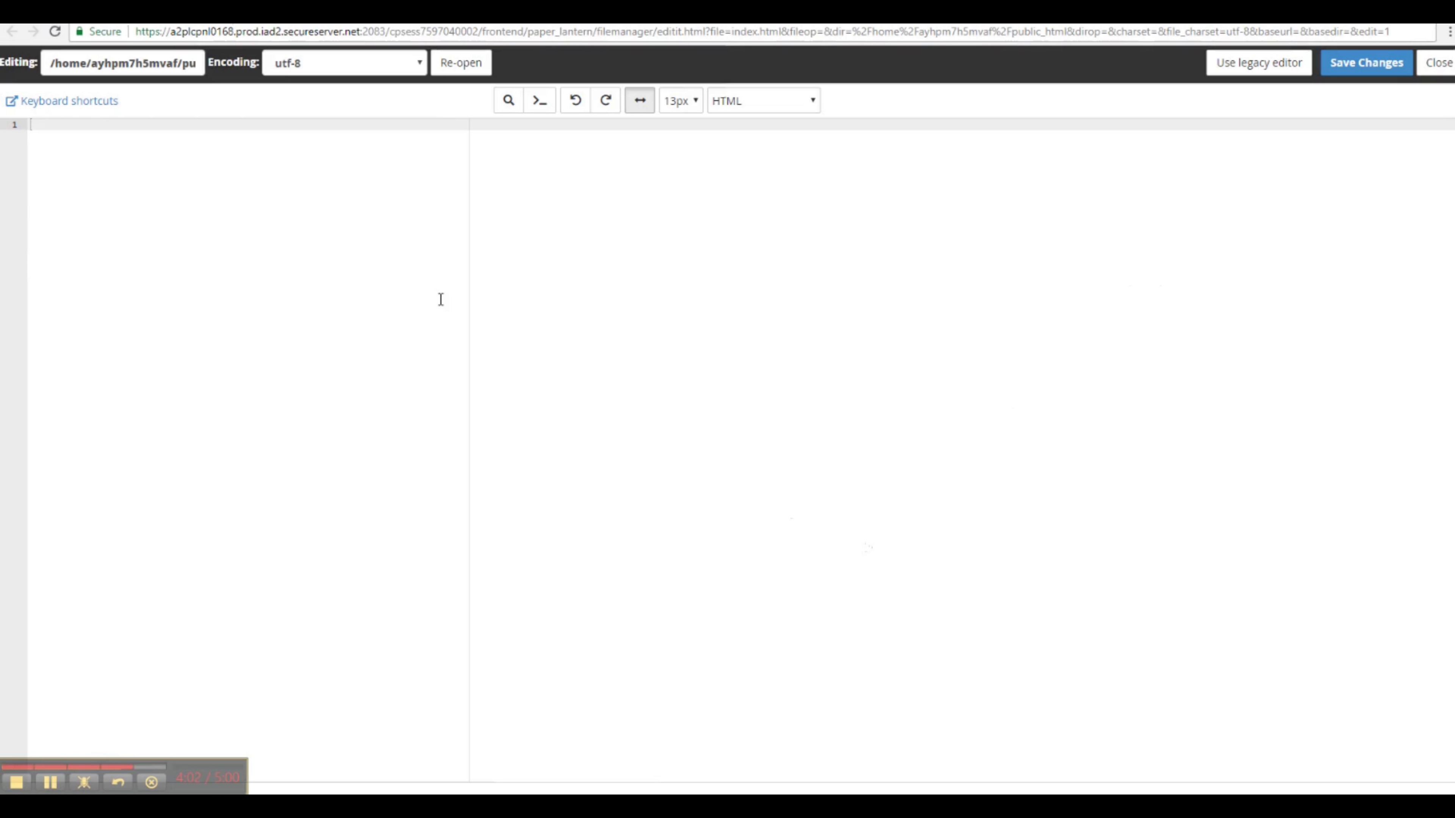
key("ctrl+v")
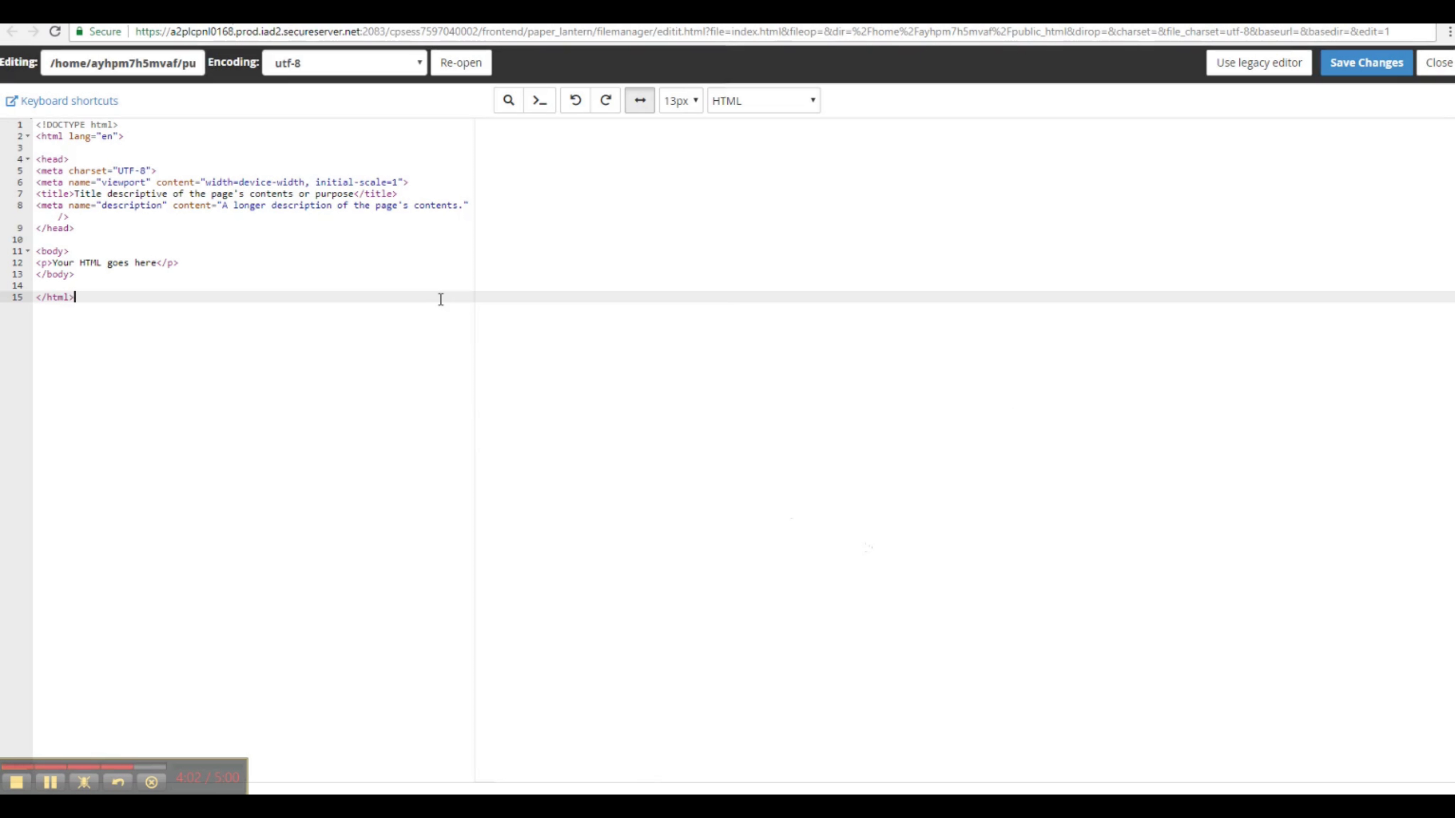
left_click(640, 106)
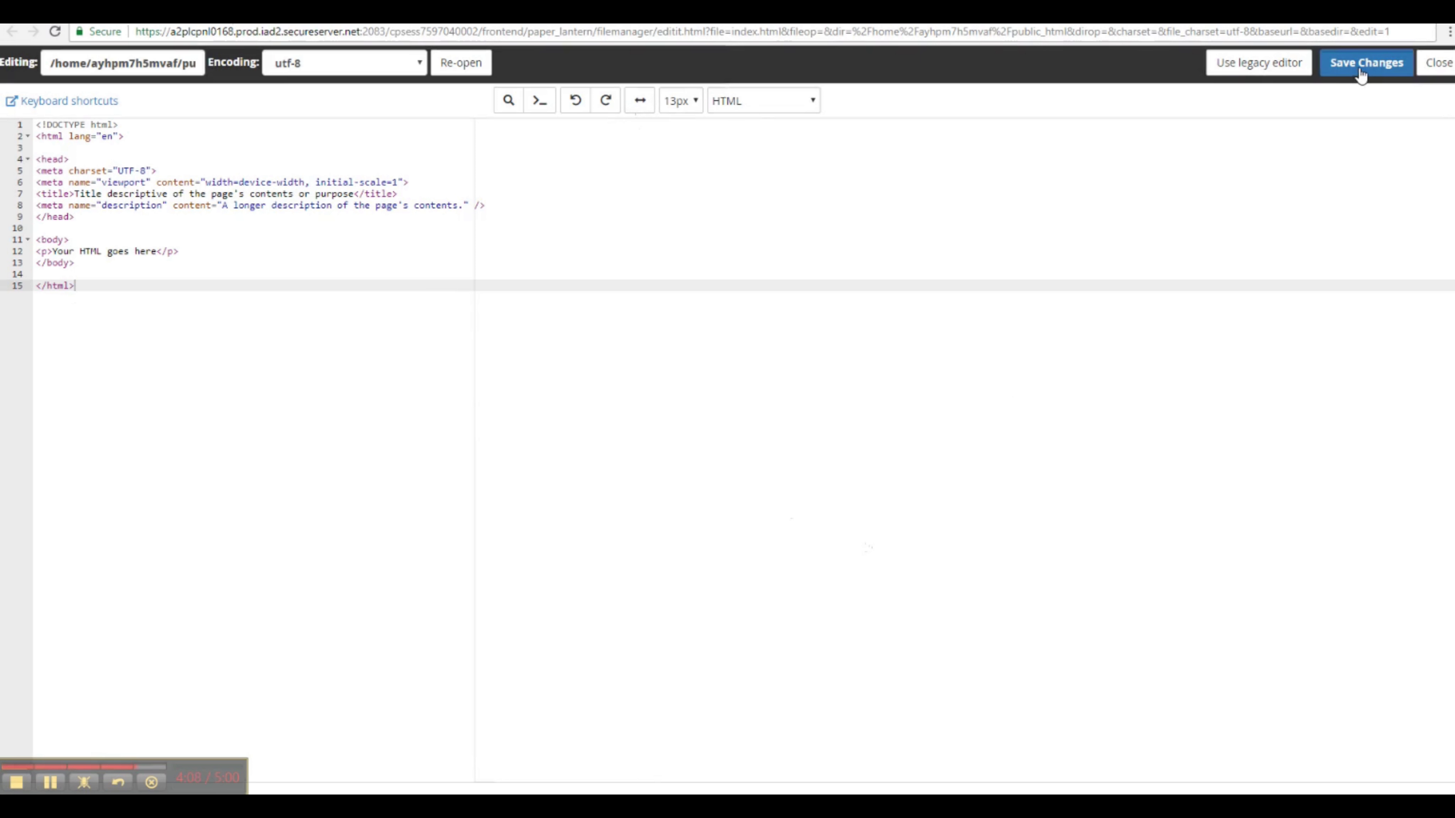
left_click(1360, 68)
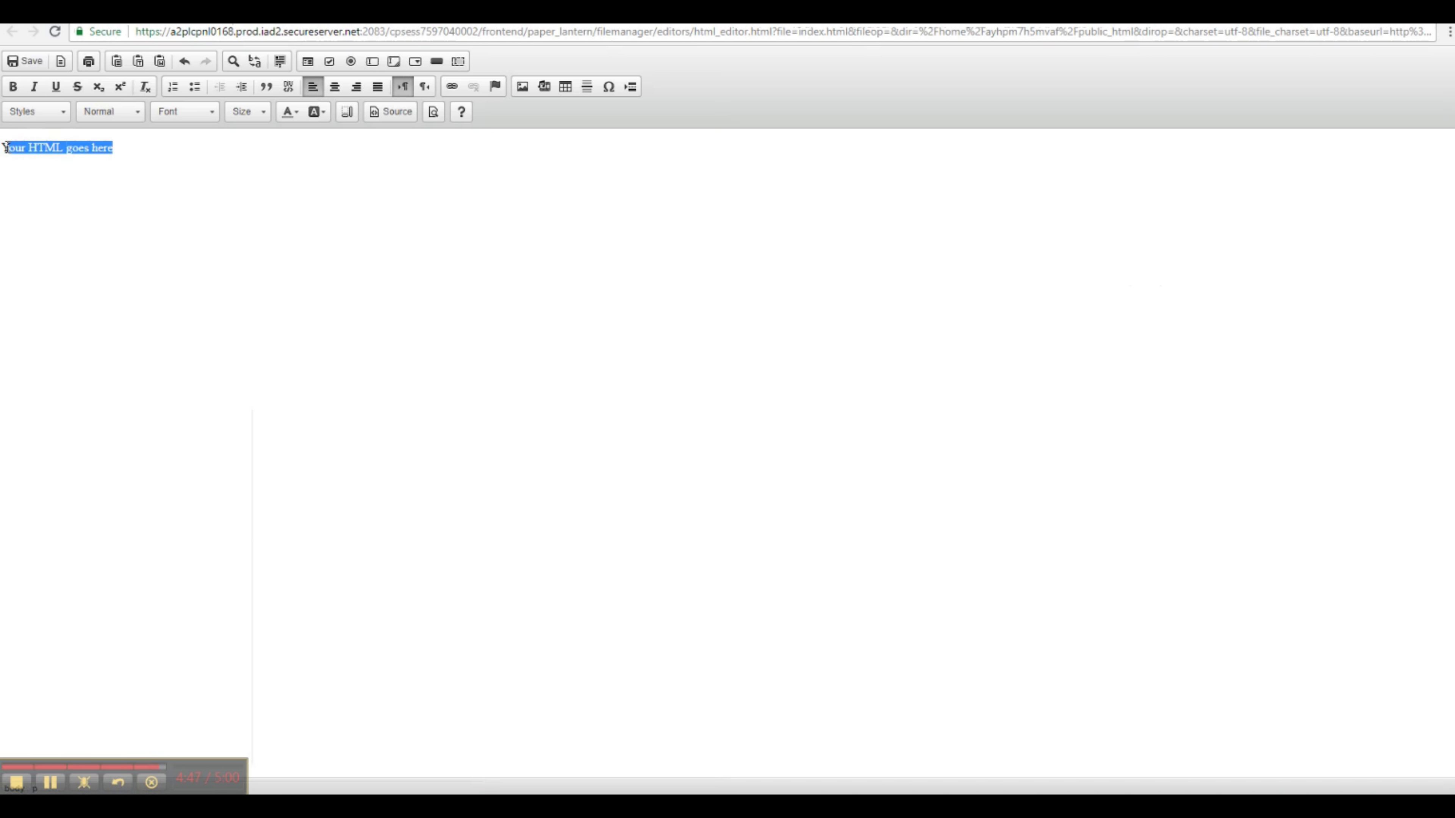
Add the name after 'Your HTML goes here:' in index.html, save, and return to the file list.
left_click(100, 228)
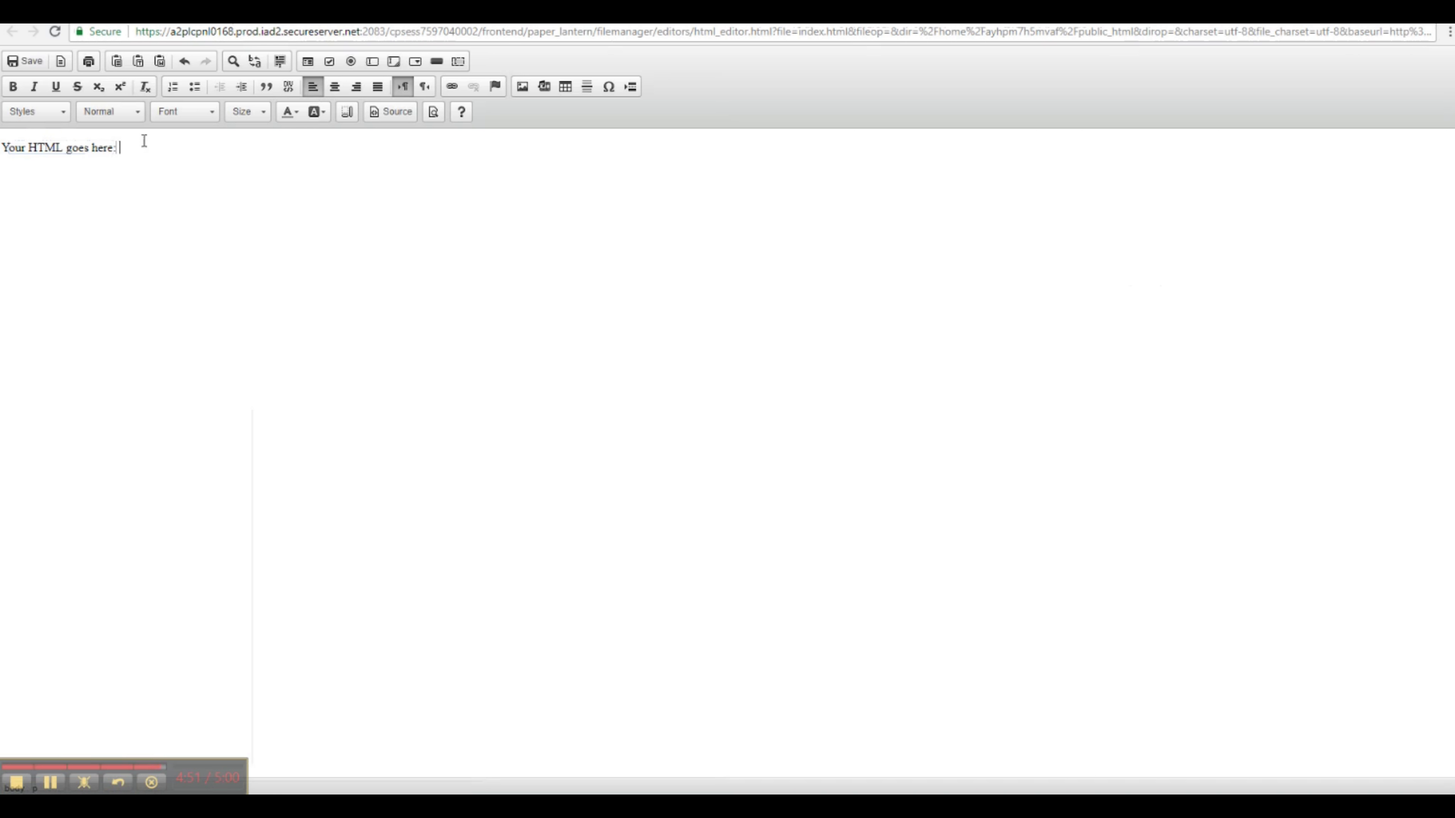
left_click(29, 61)
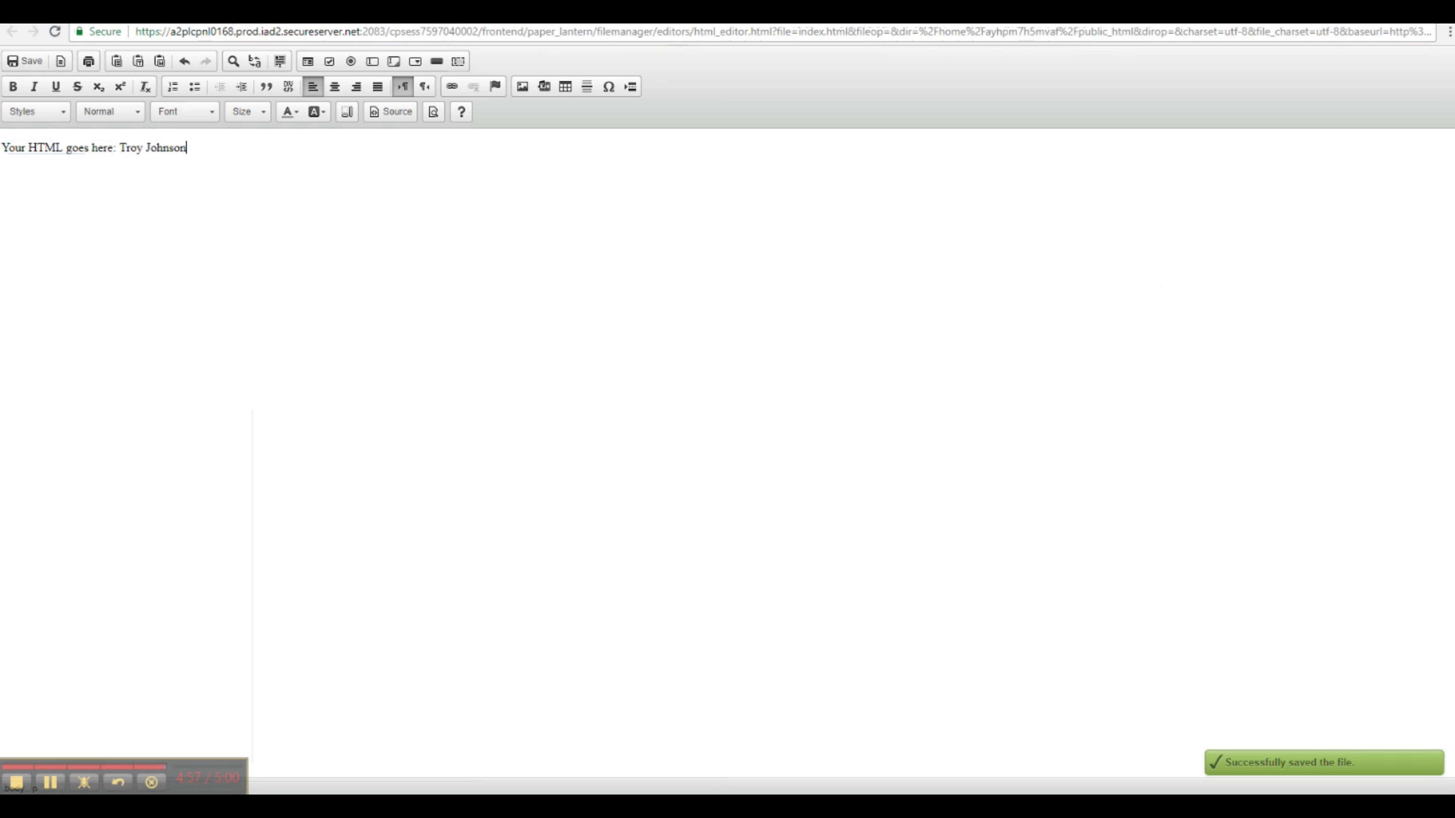
key("ctrl+w")
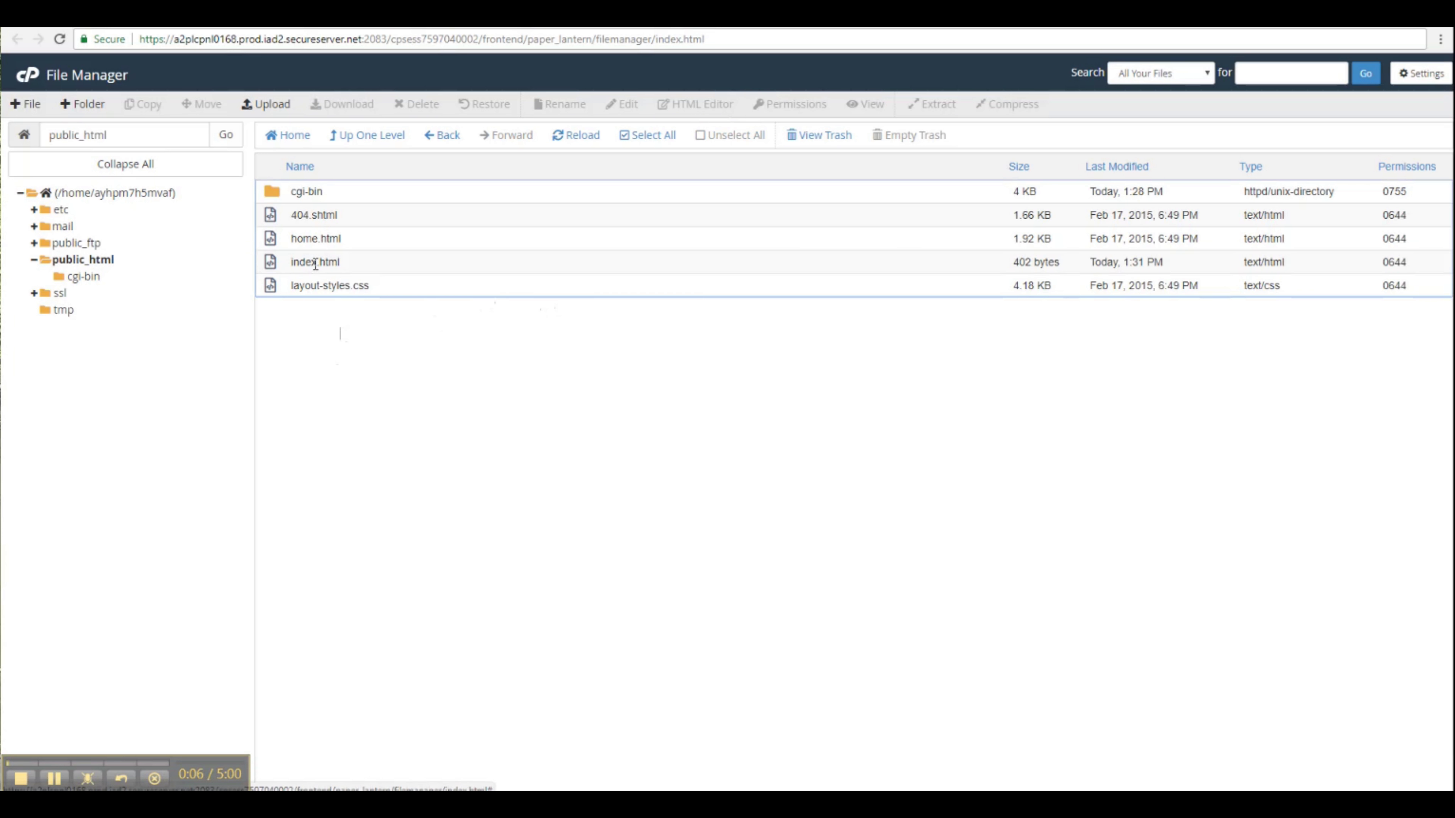
Reopen index.html in the code editor with the encoding check disabled.
left_click(315, 260)
right_click(314, 260)
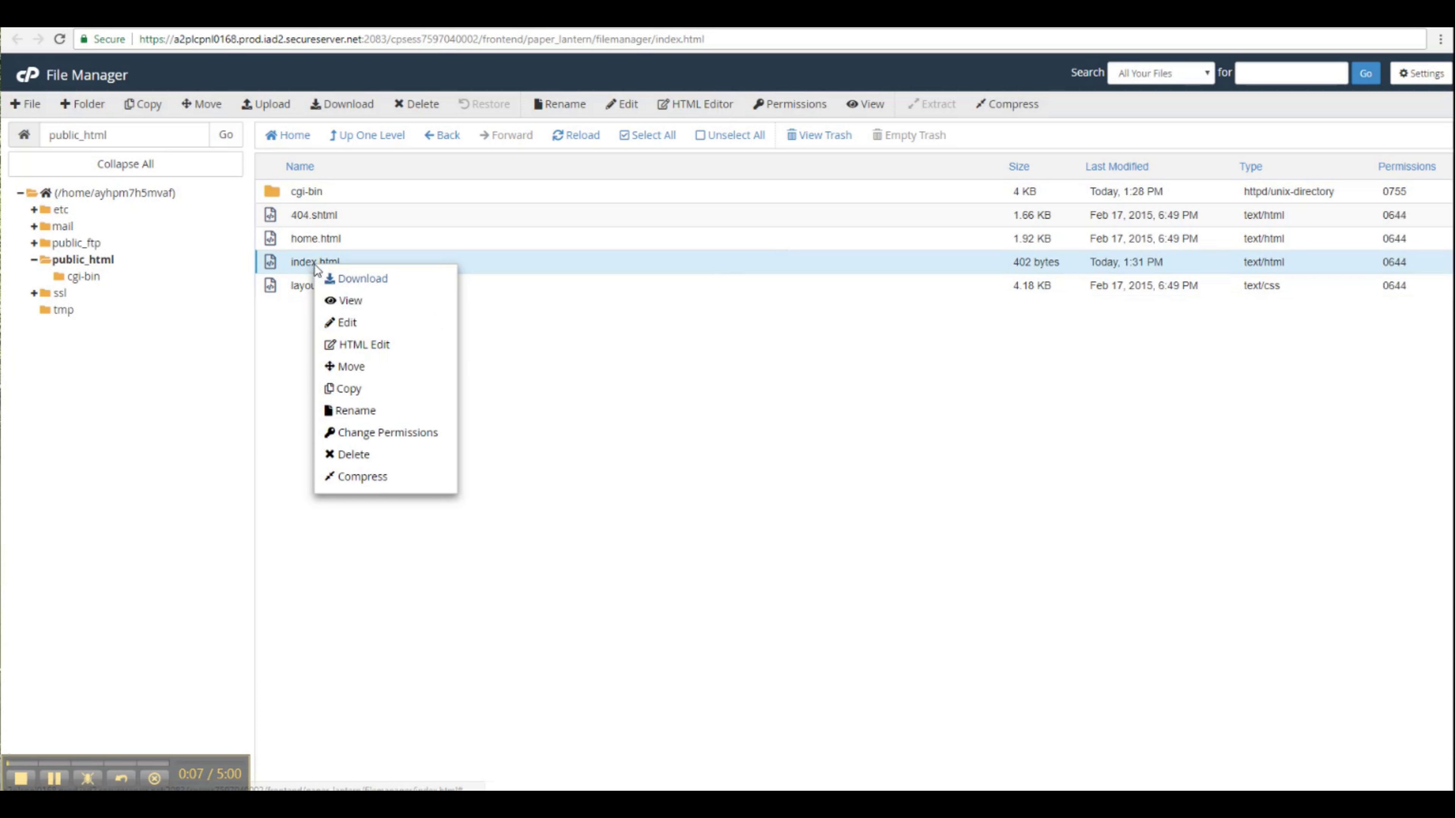
left_click(355, 321)
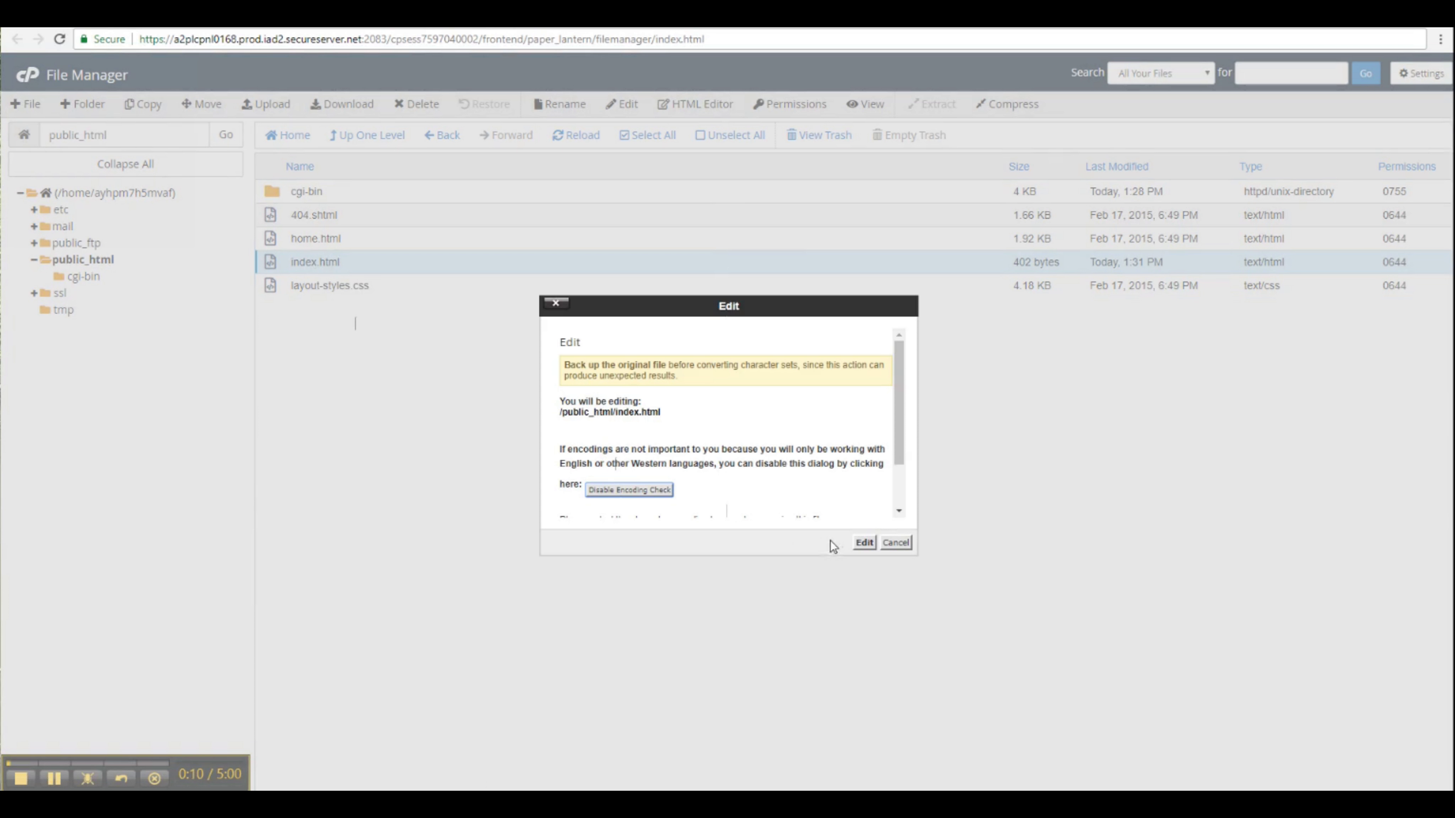
left_click_drag(900, 441, 902, 504)
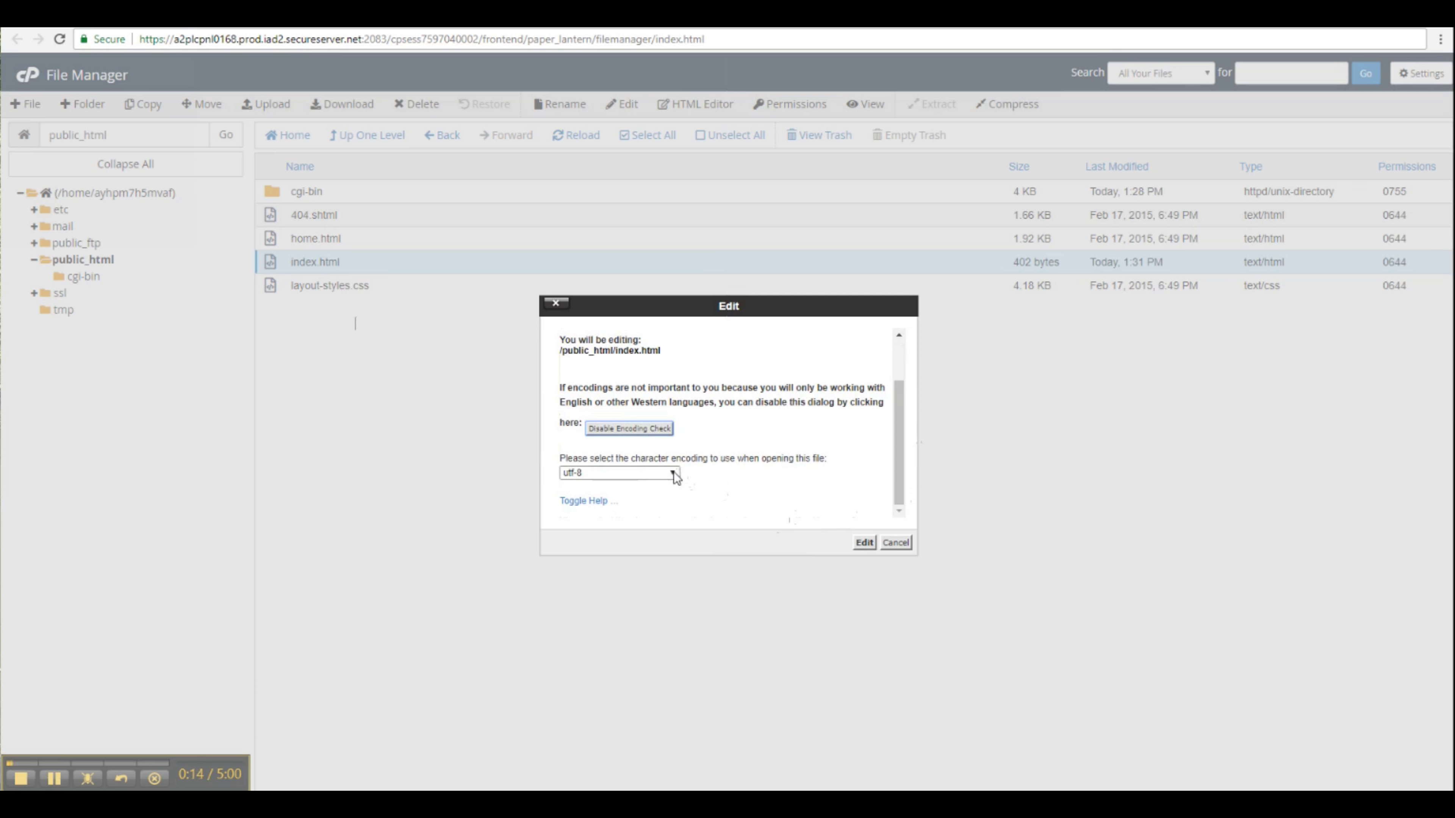
left_click(634, 431)
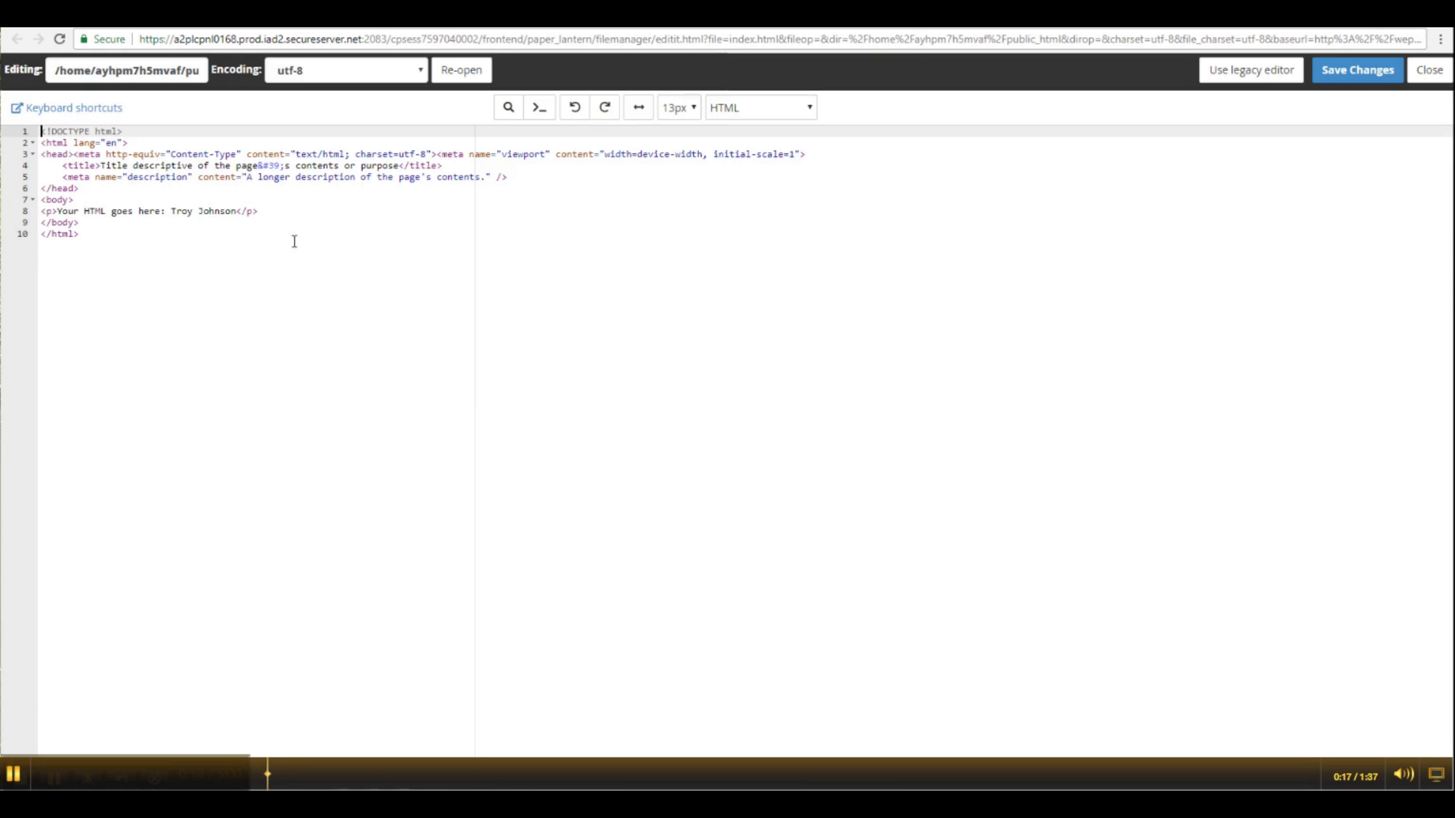
left_click(249, 294)
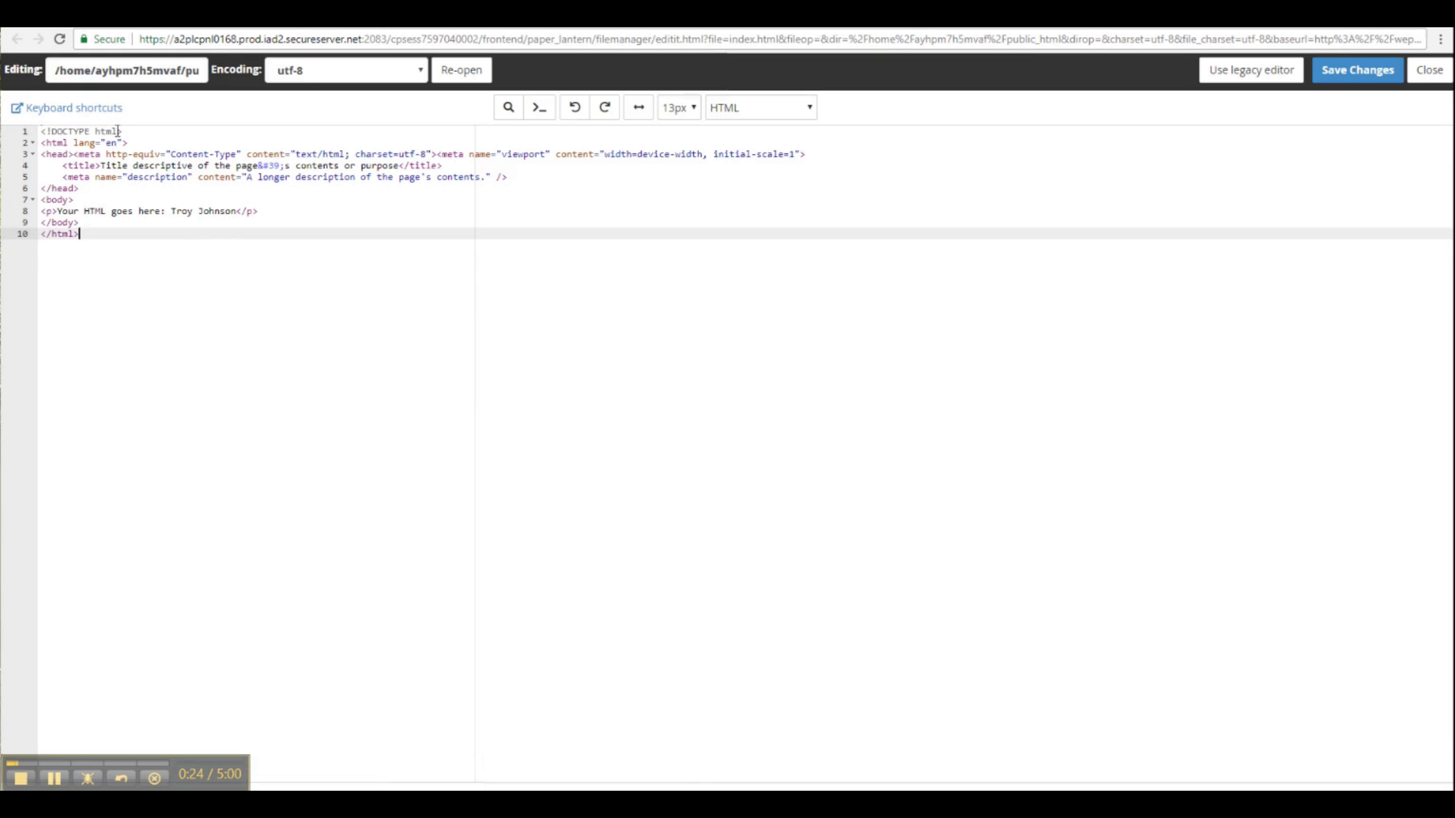
left_click(76, 154)
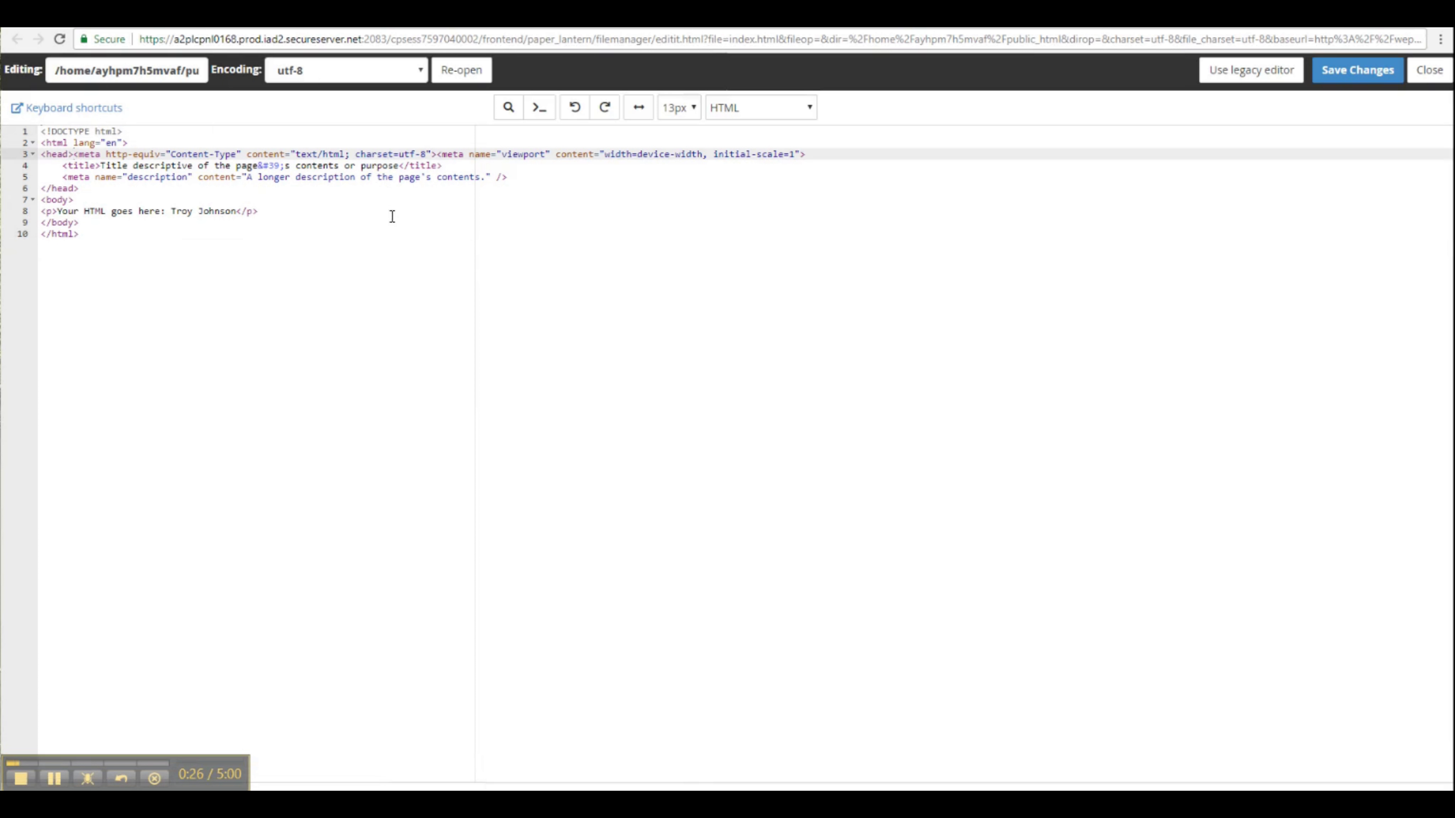
Split the head's meta tags, including the viewport tag, onto separate indented lines.
key("Return")
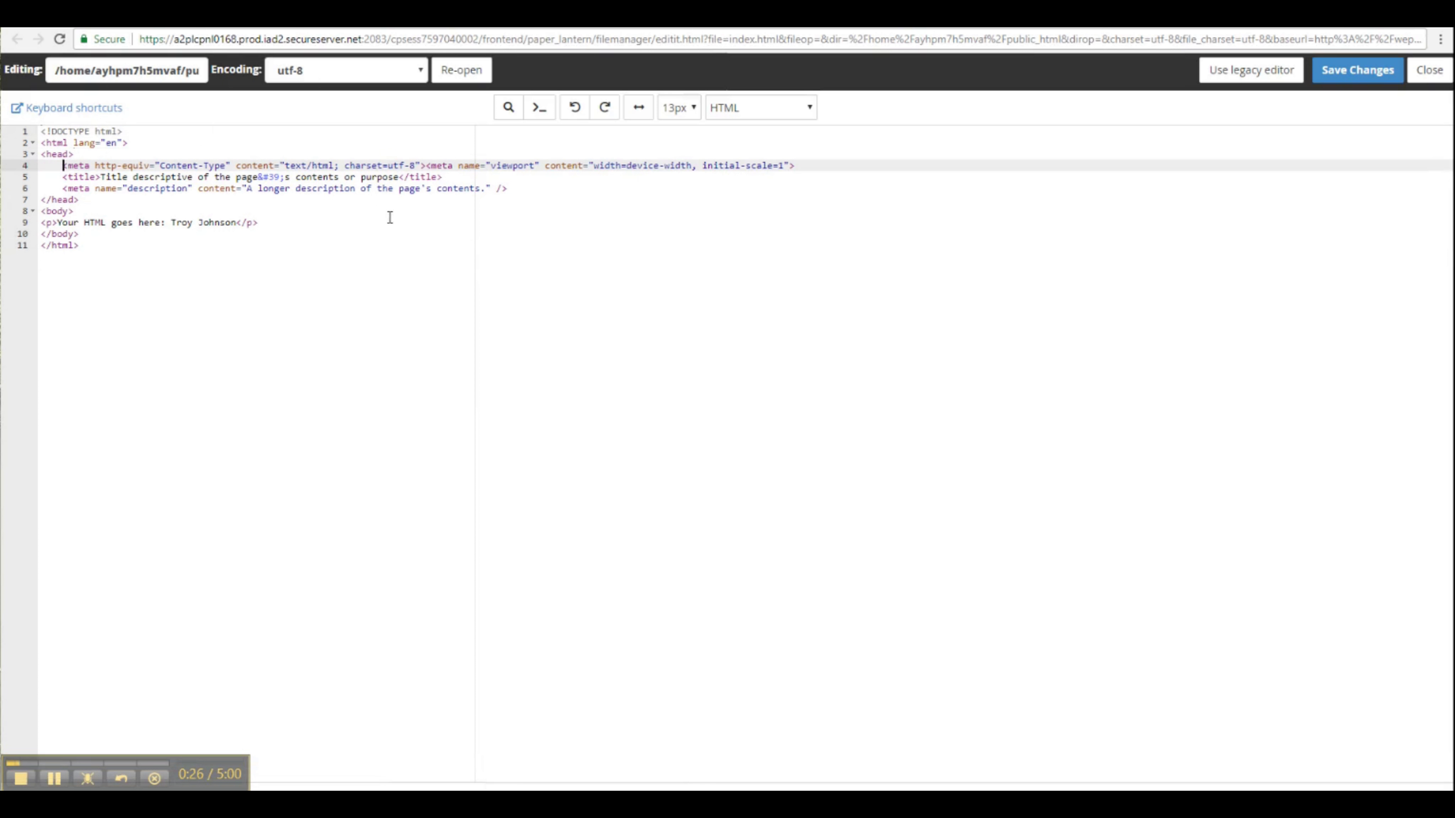
left_click(427, 166)
key("Return")
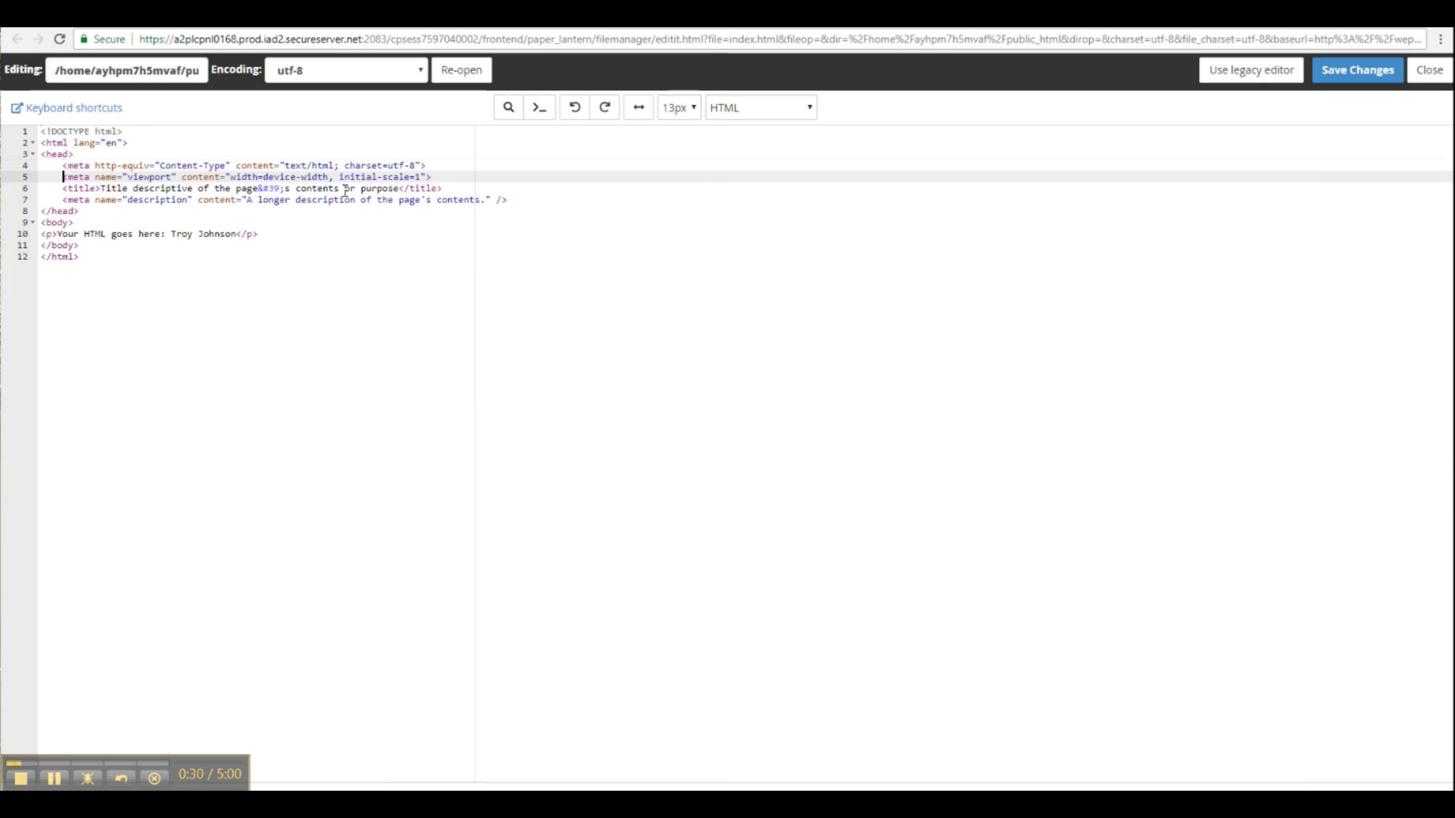
Delete the placeholder wording so the paragraph holds only the name, then save and close the editor.
left_click(275, 271)
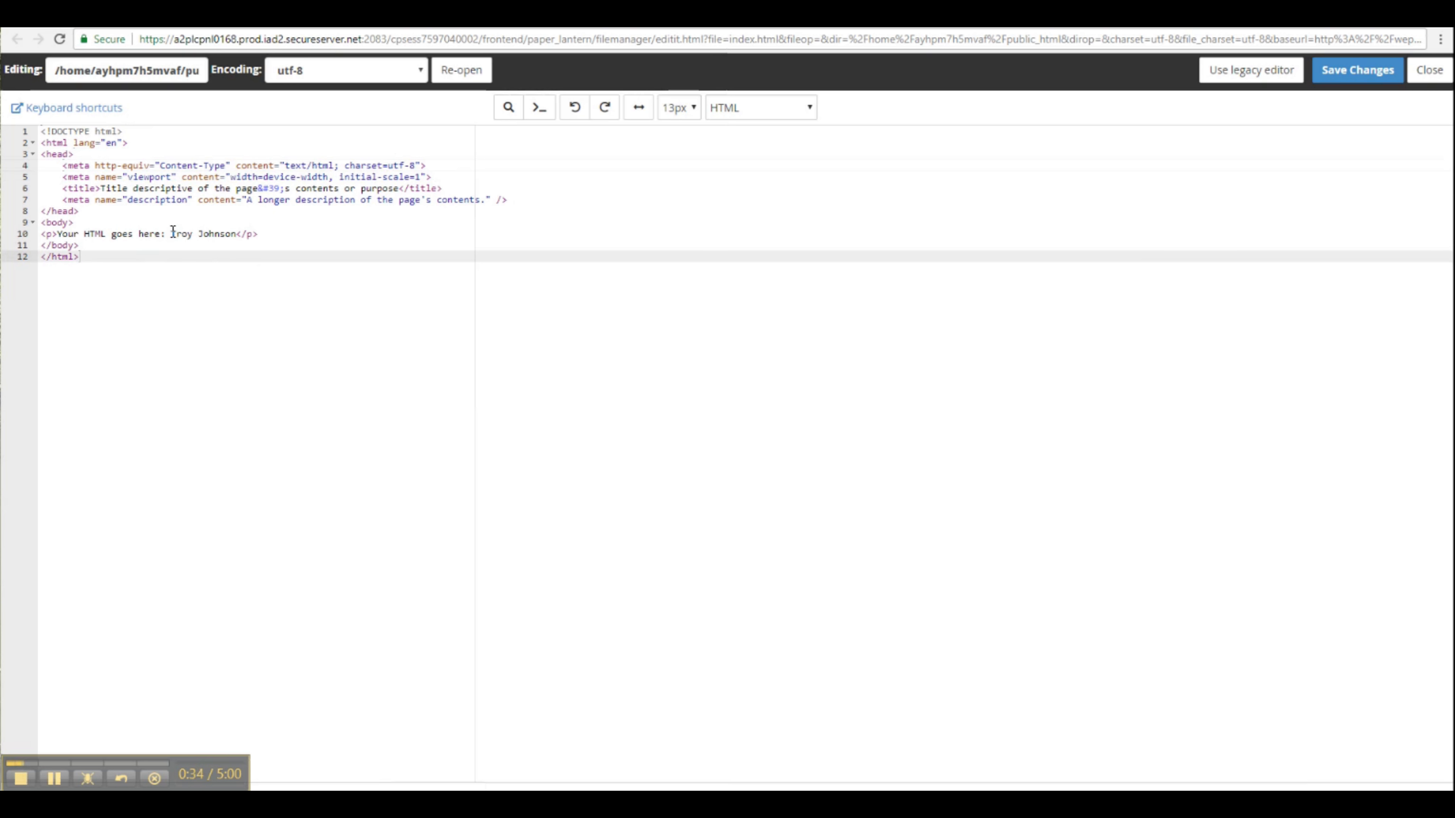
left_click_drag(173, 231, 59, 235)
key("Return")
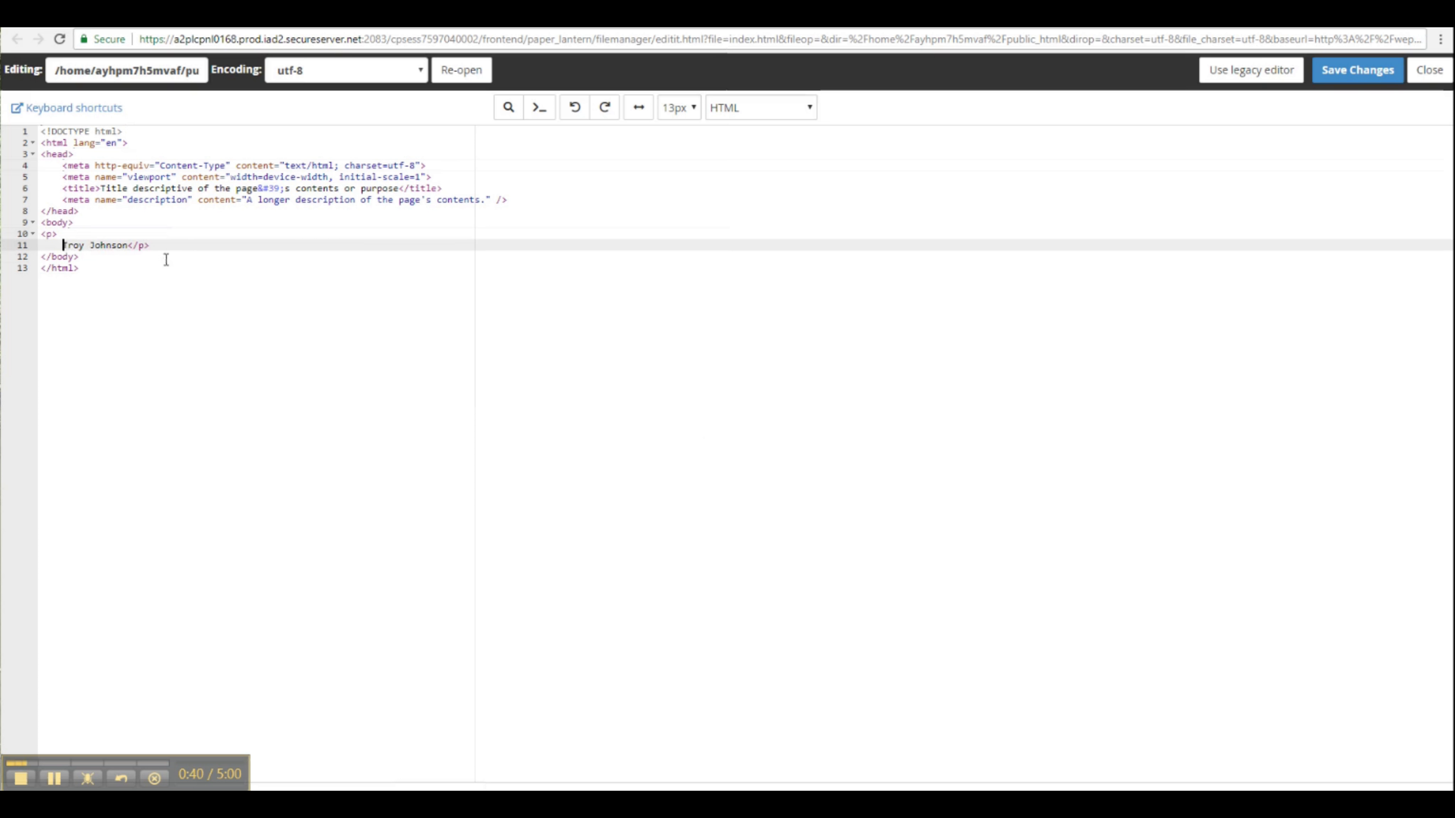
key("BackSpace")
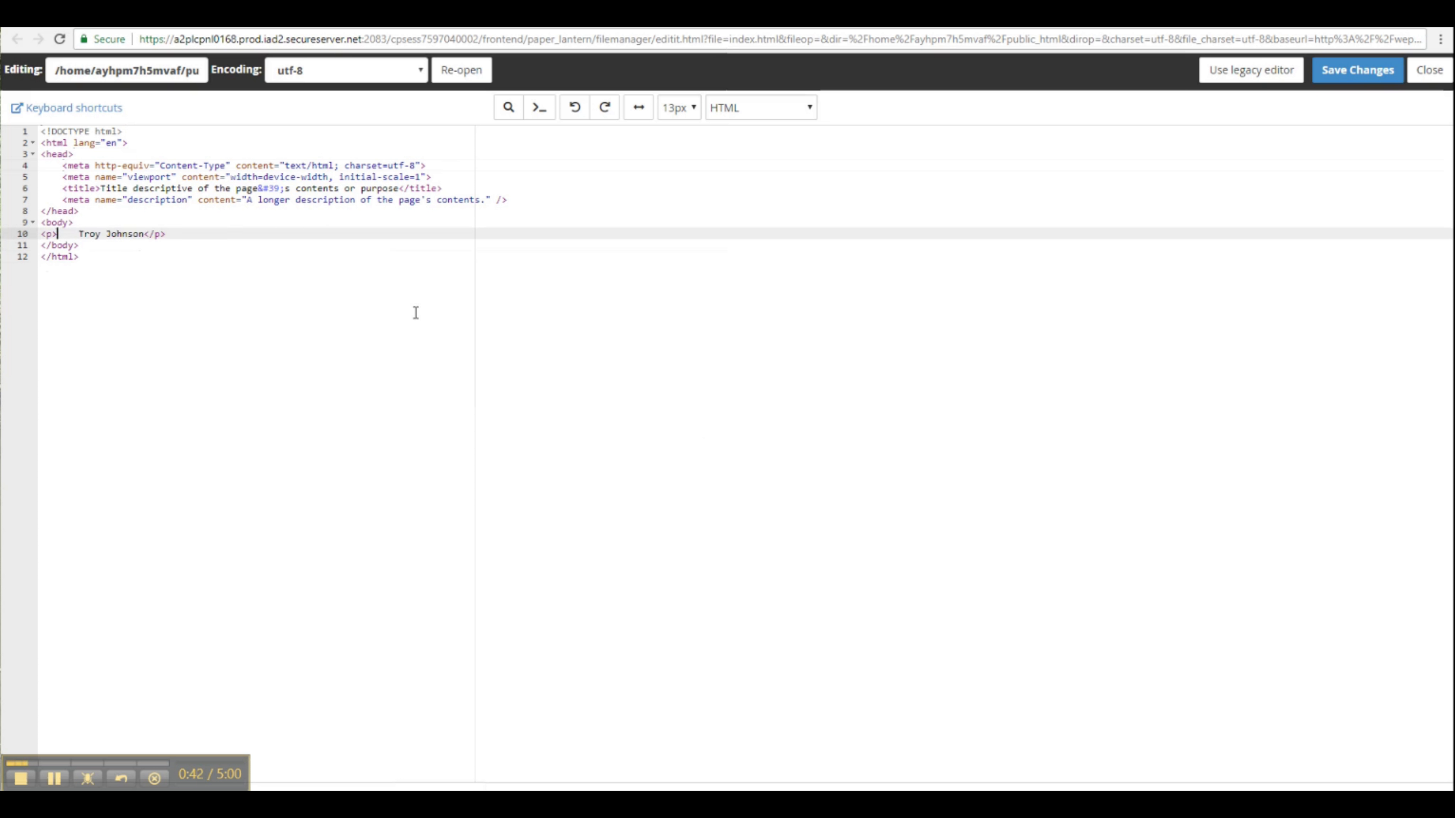
key("Delete")
key("Delete")
key("Delete")
left_click(171, 312)
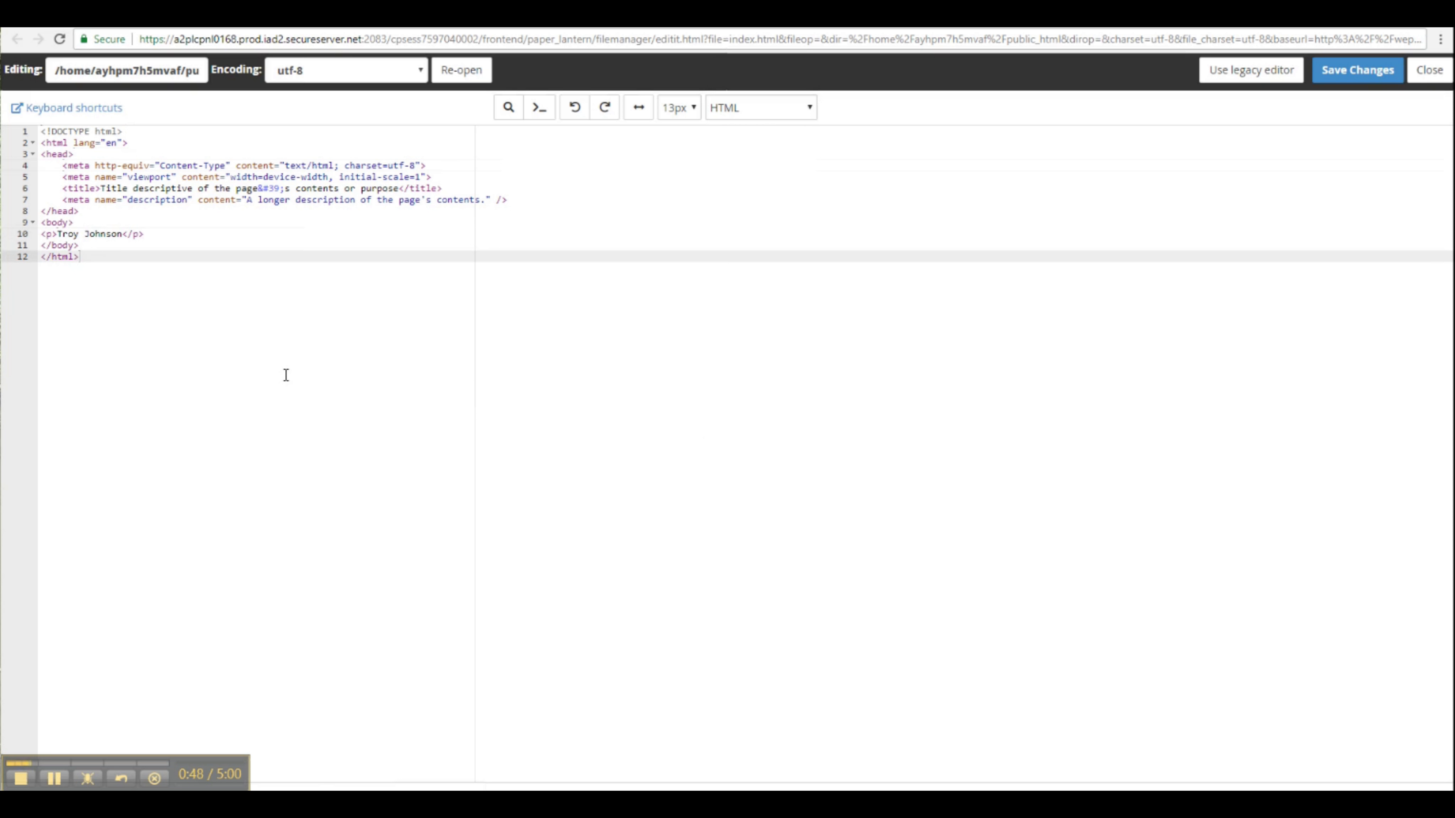
key("ctrl+plus")
key("ctrl+plus")
key("ctrl+plus")
key("ctrl+plus")
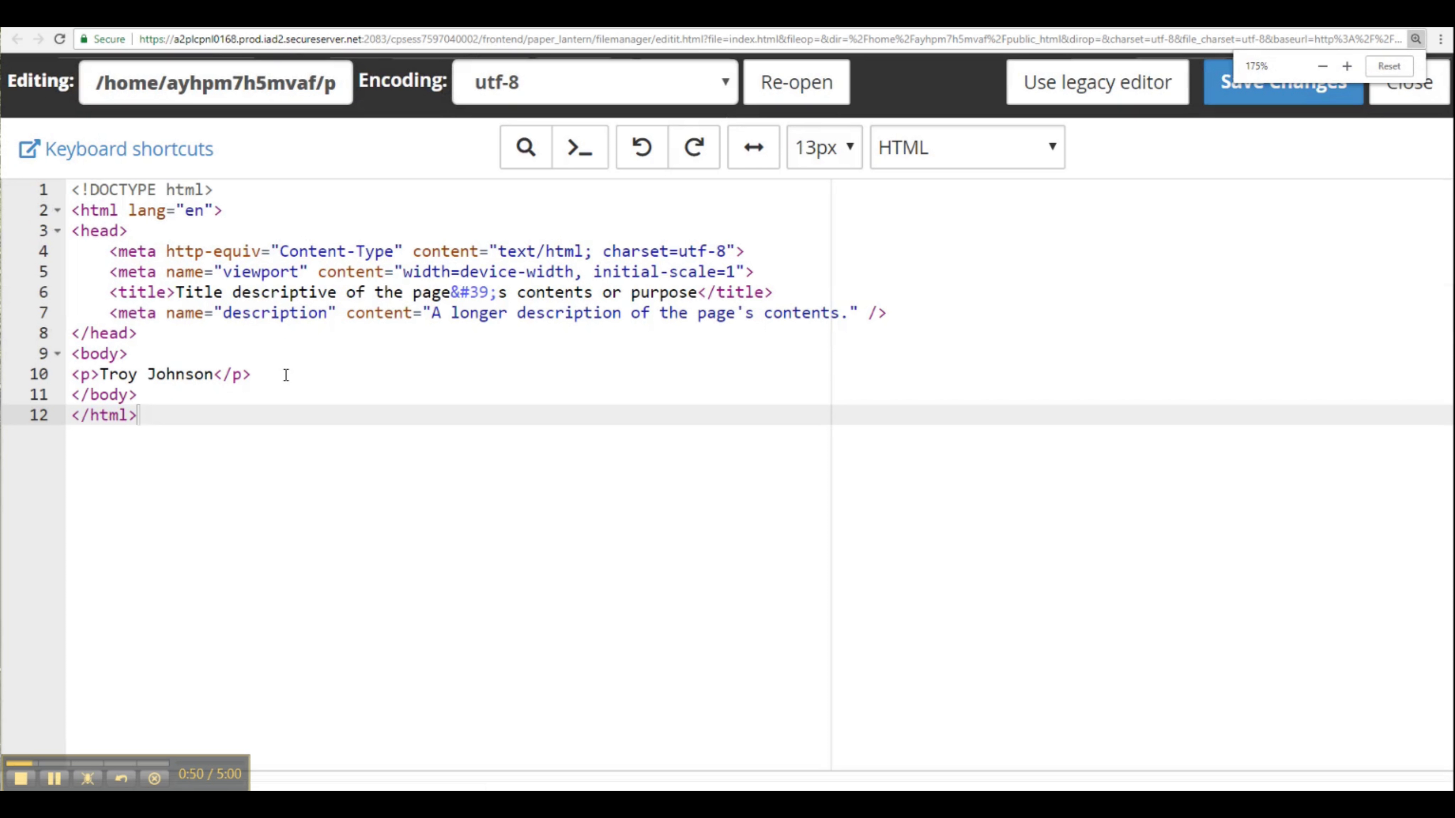
left_click(286, 375)
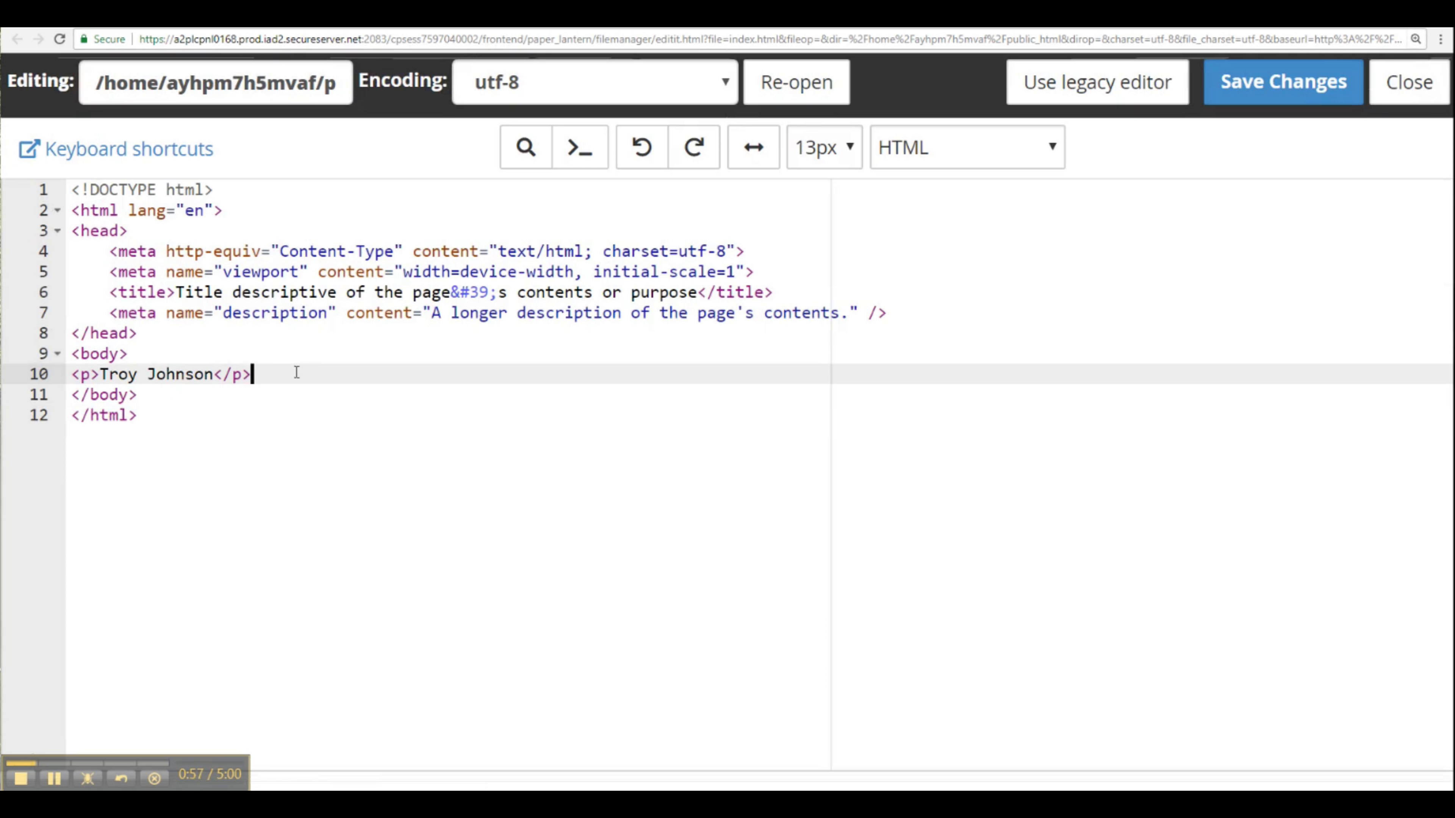
left_click(1246, 86)
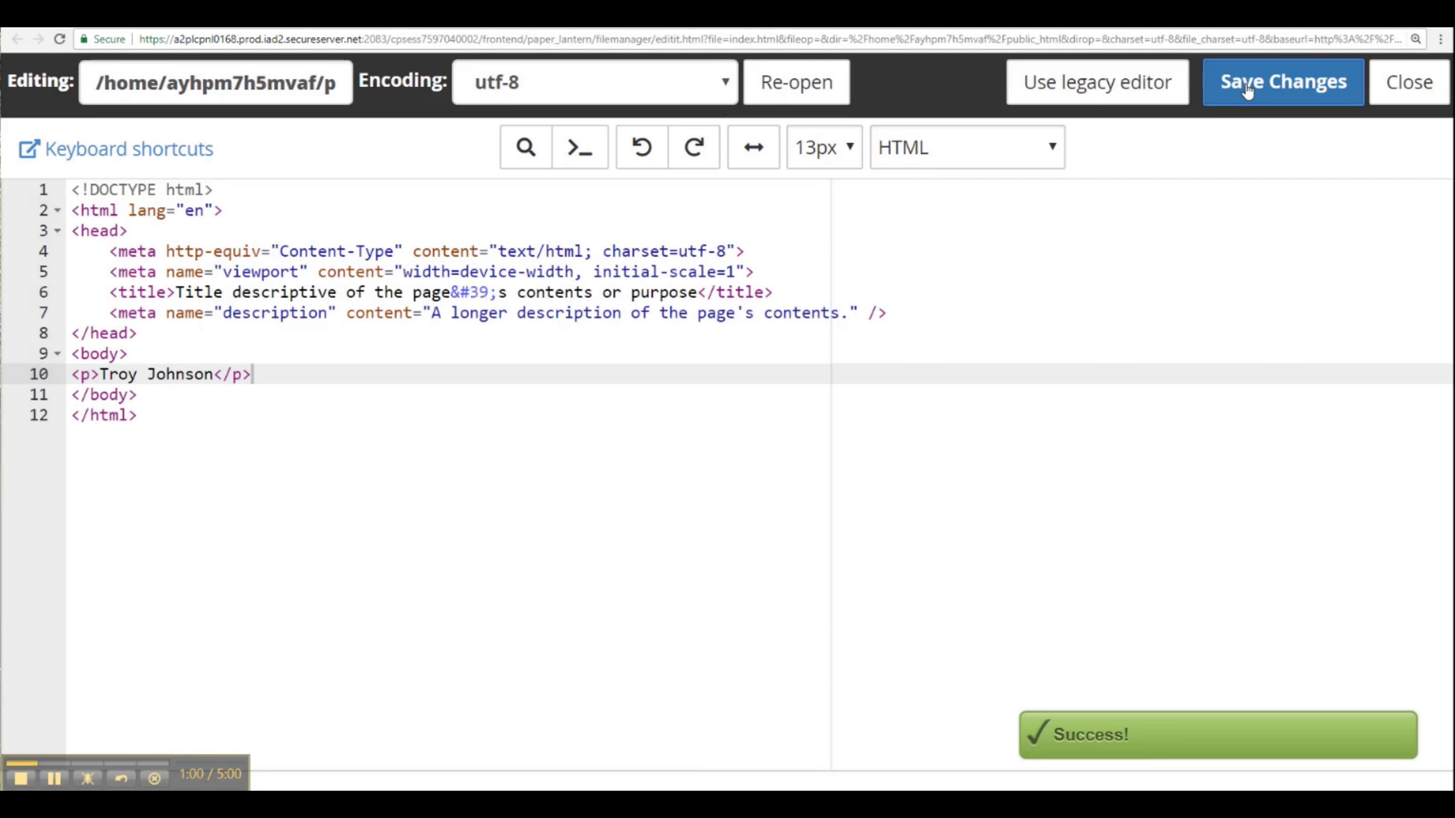
left_click(1394, 92)
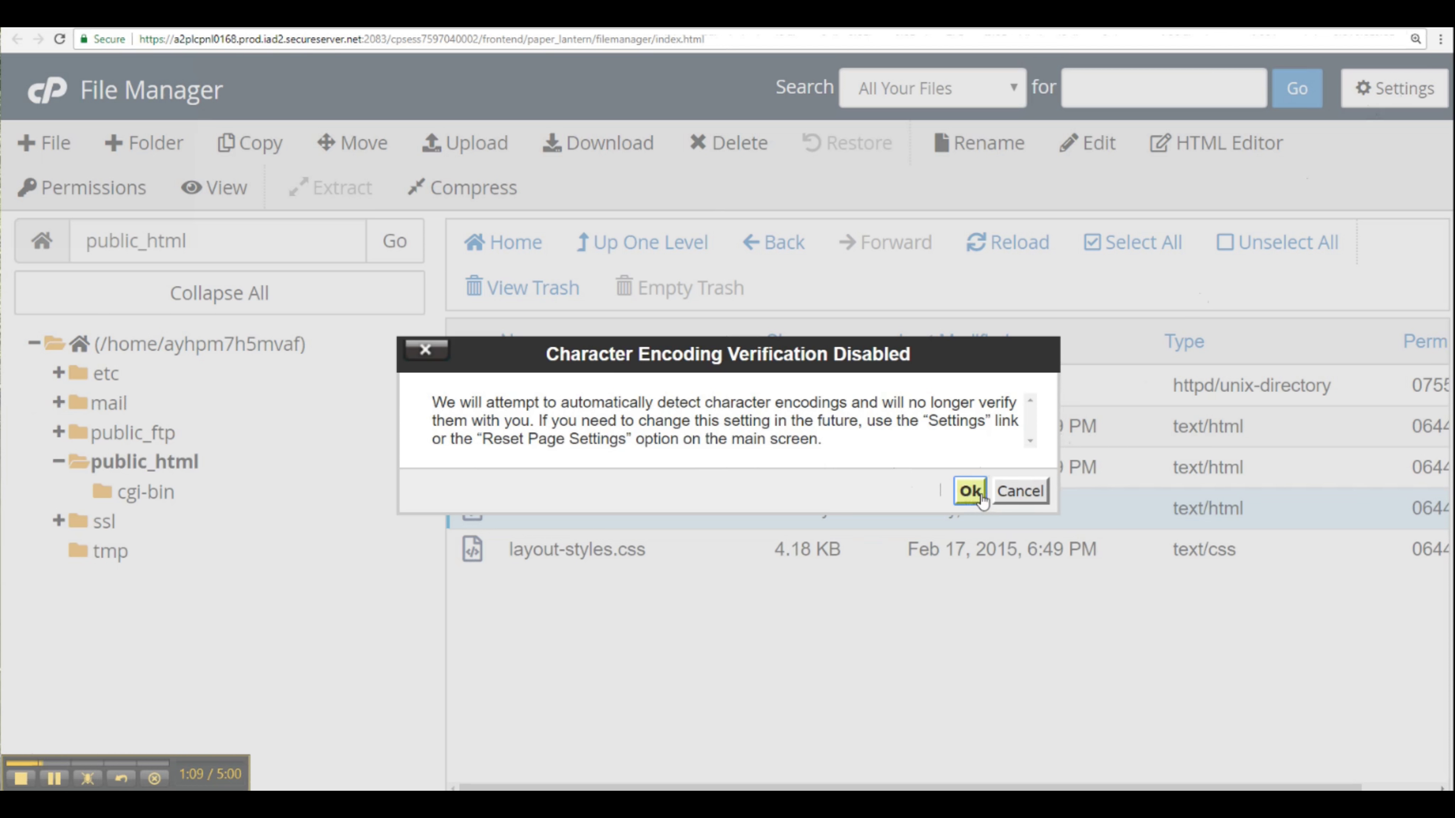
Dismiss the Character Encoding Verification Disabled notice and open a new browser window.
left_click(969, 491)
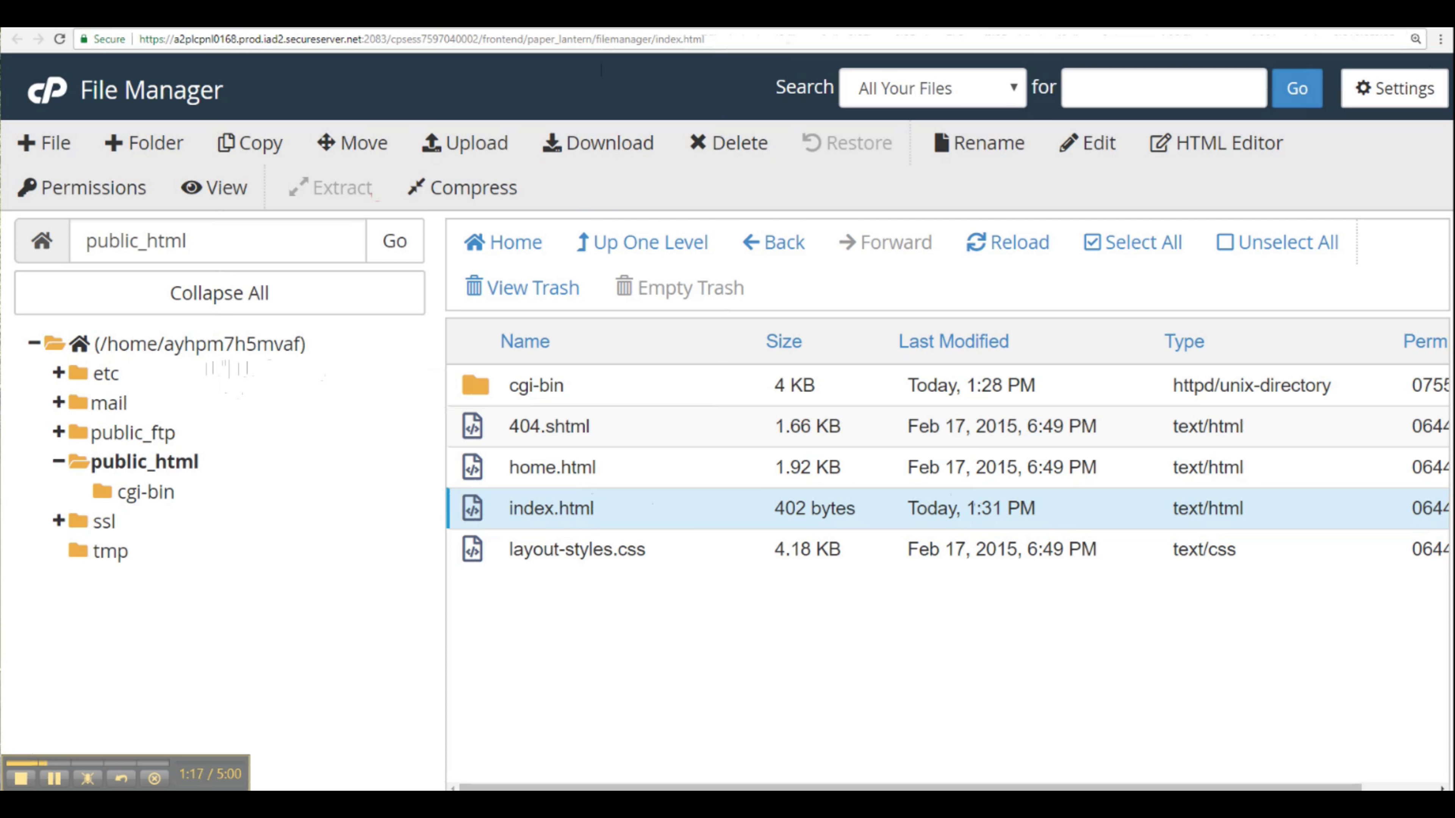
key("ctrl+n")
Load wepublishu.com and confirm the live page shows the name.
type("wepublishu.com")
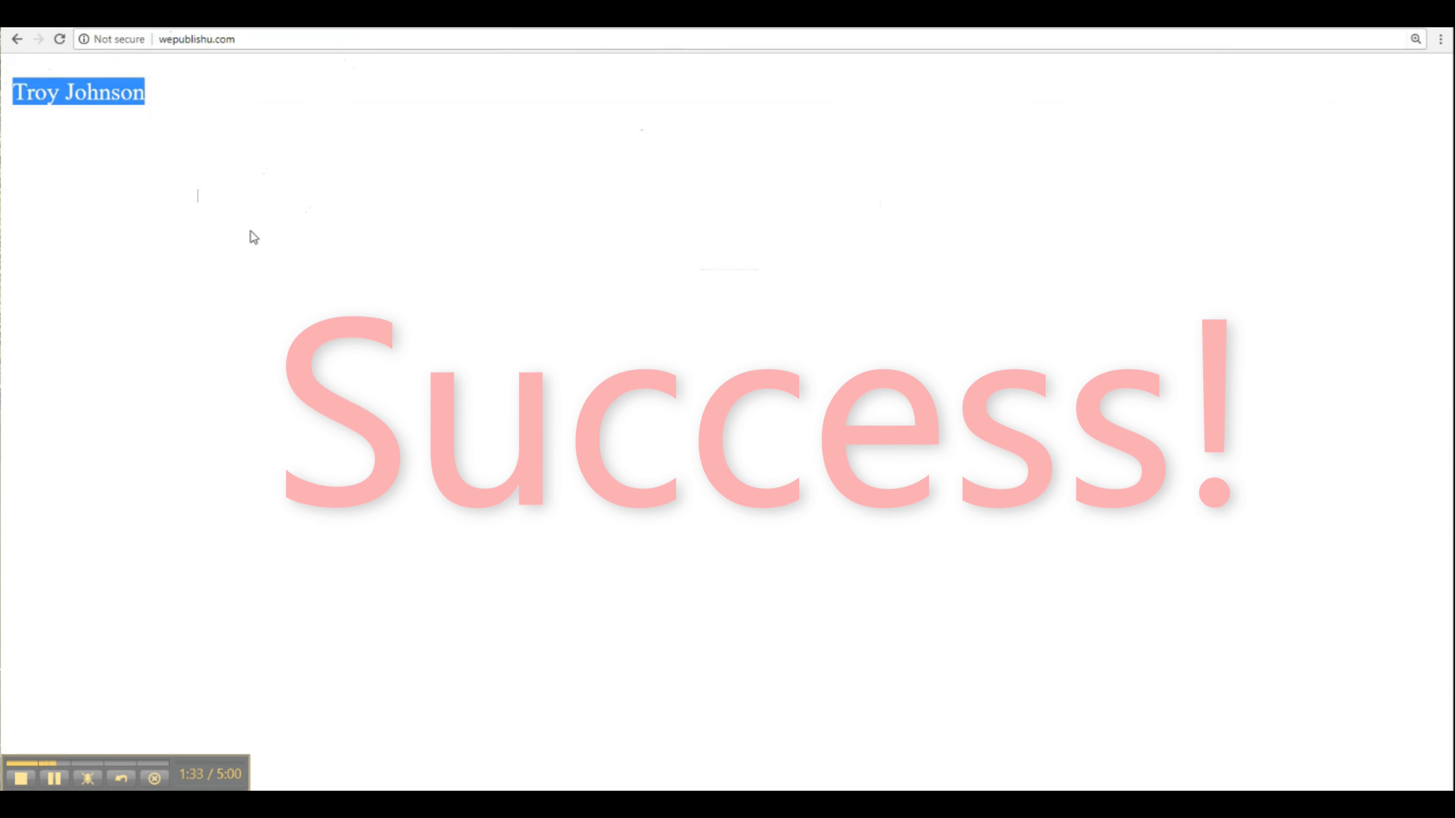
left_click(252, 162)
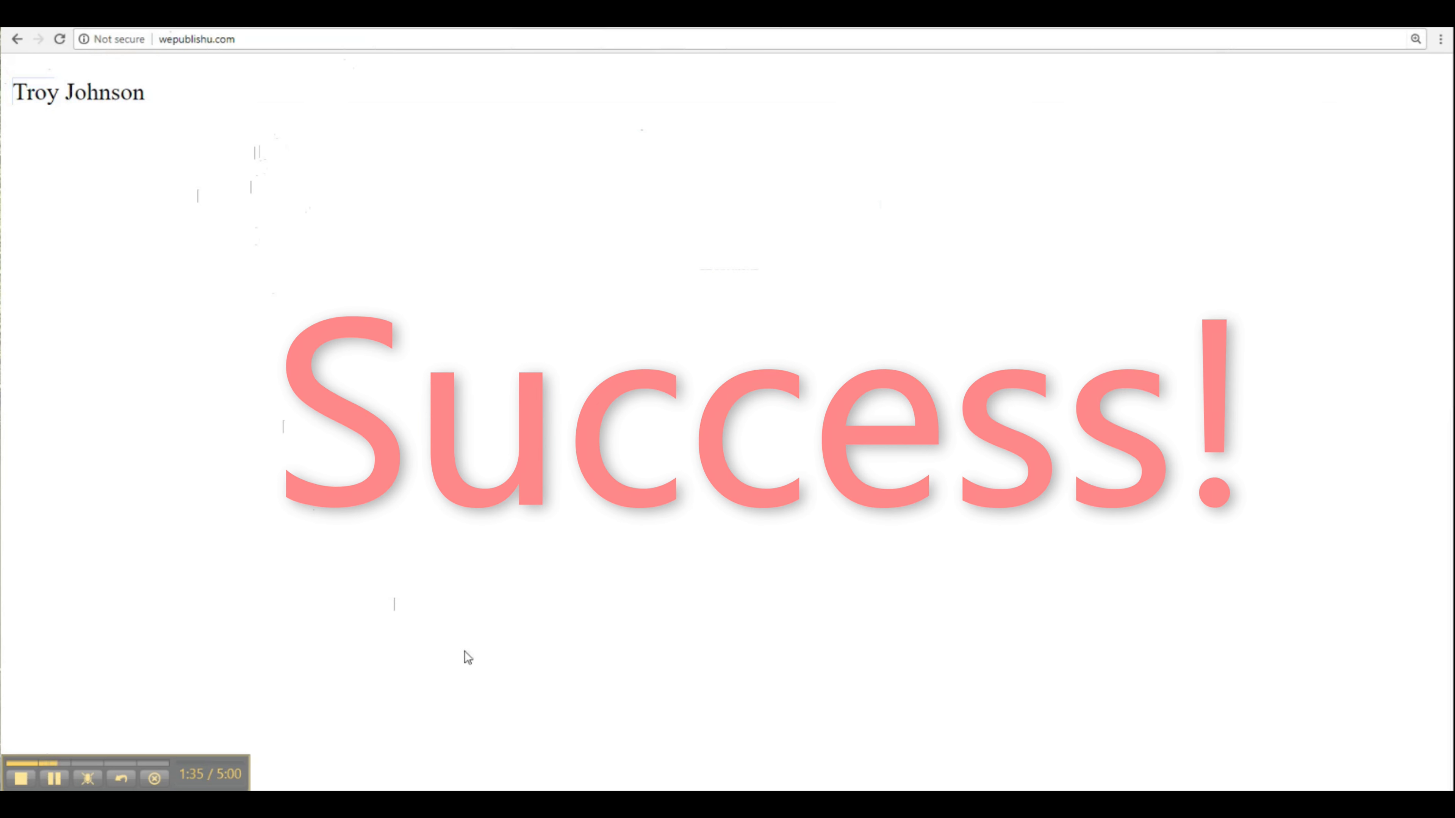